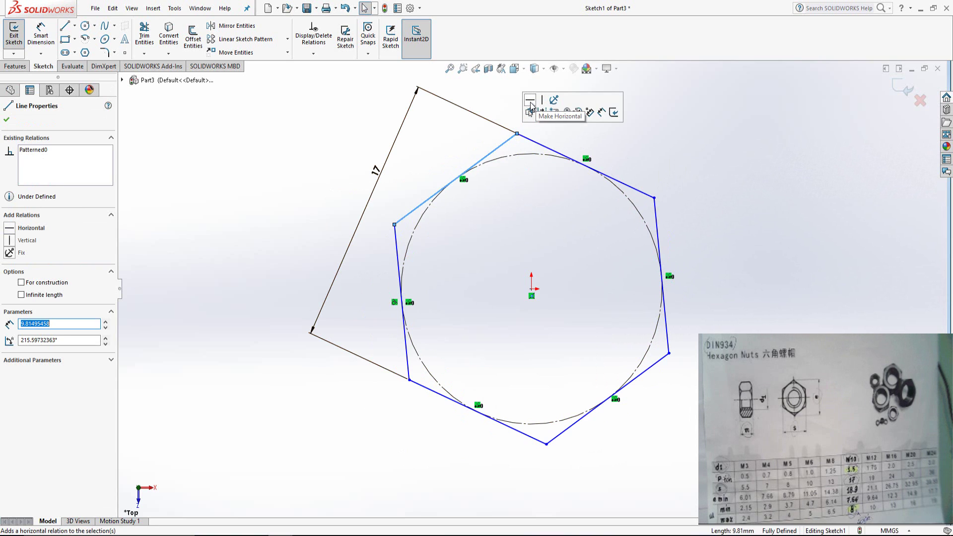
Step: Make the selected hexagon side horizontal, finish the sketch, and extrude the hexagon 8 mm
click(530, 102)
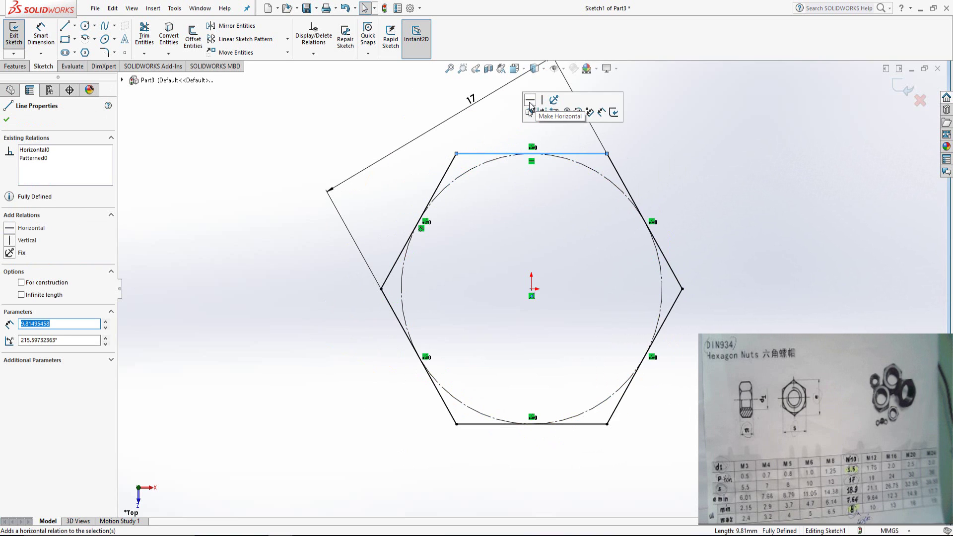
click(10, 37)
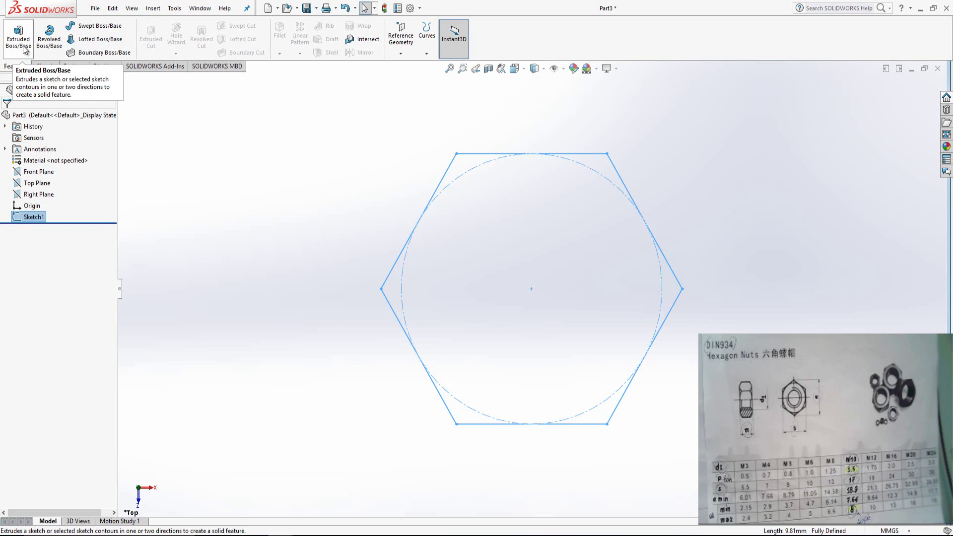
click(24, 48)
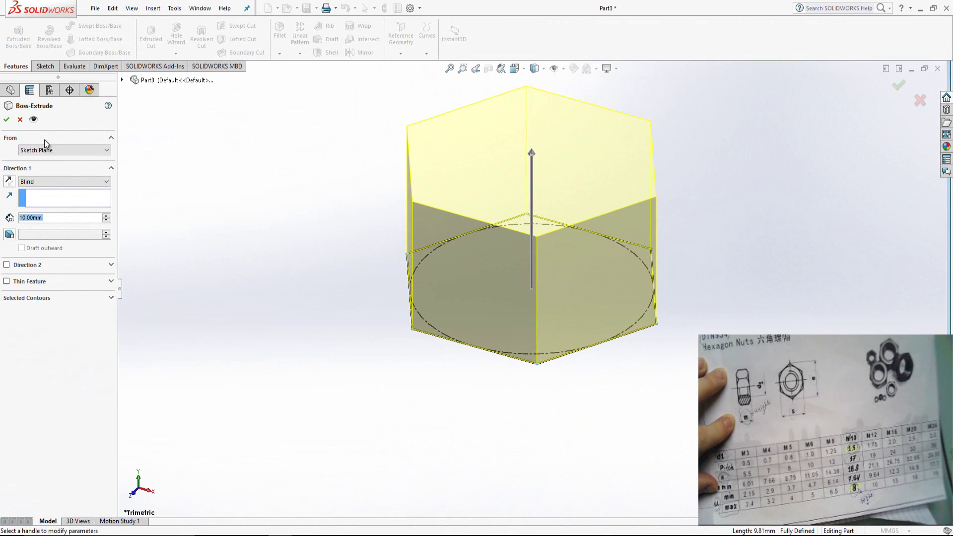
text(8)
key(Return)
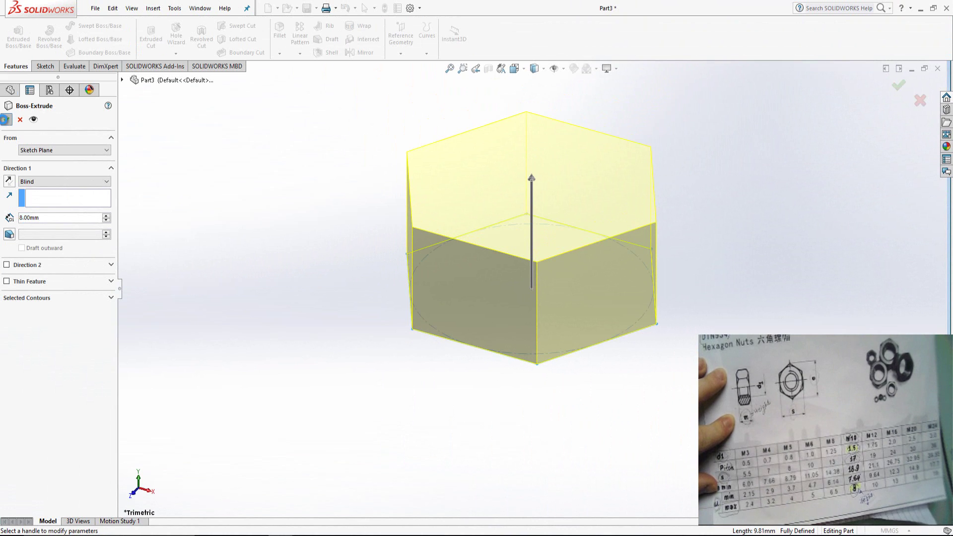
click(7, 120)
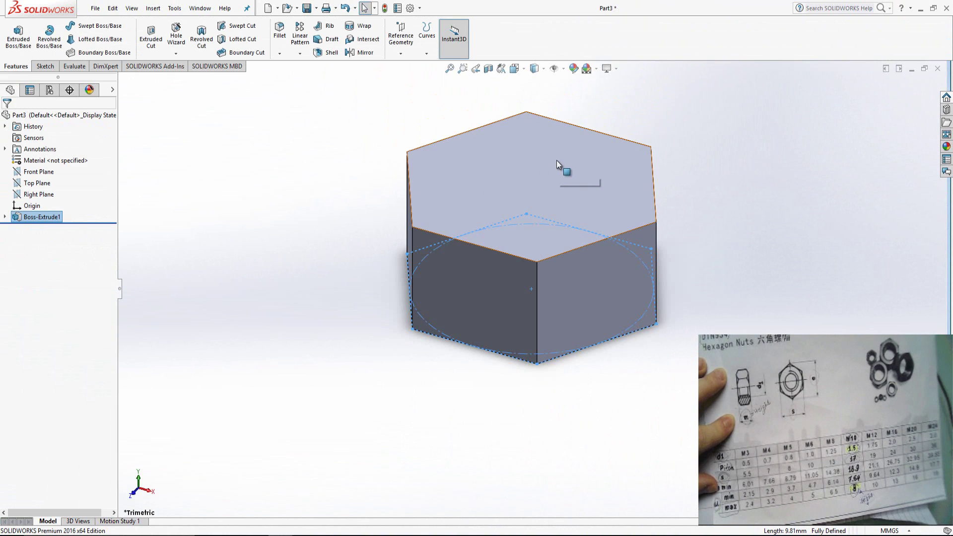
click(764, 166)
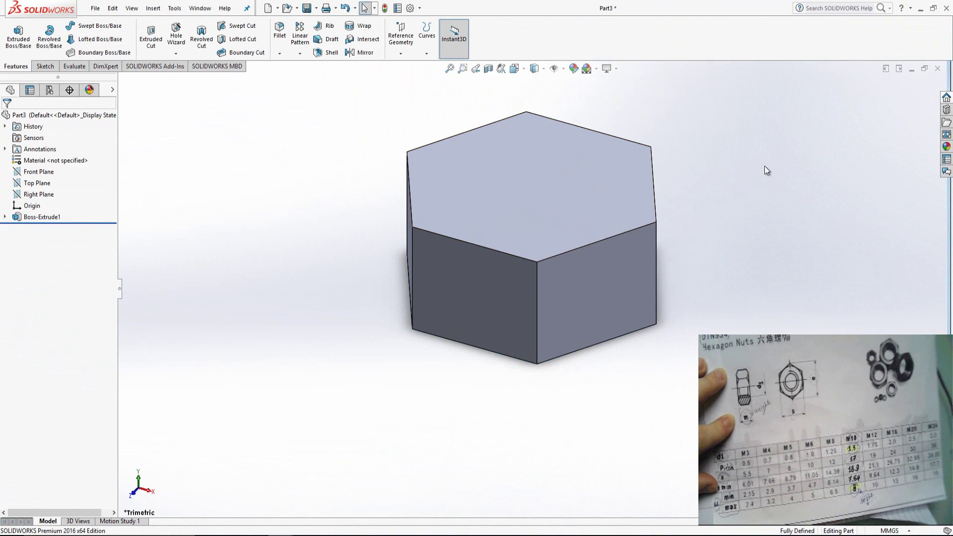
Step: Sketch a circle of about 5.4 mm radius centred on the origin on the hexagonal body's top face
click(607, 189)
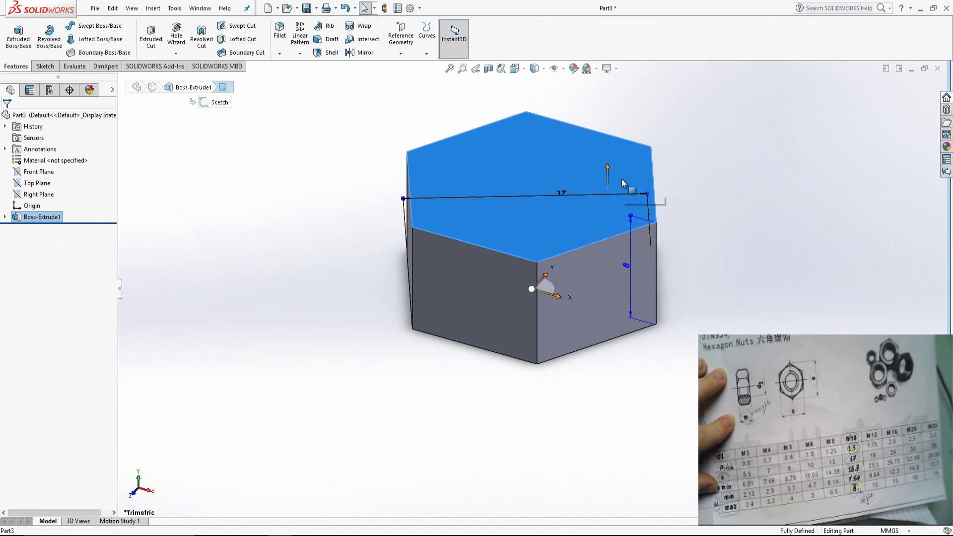
click(661, 148)
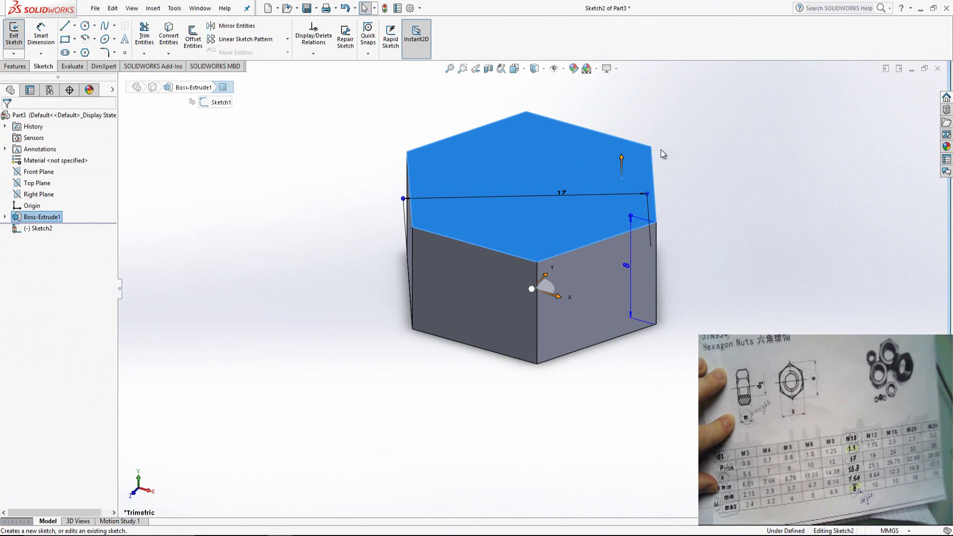
click(85, 26)
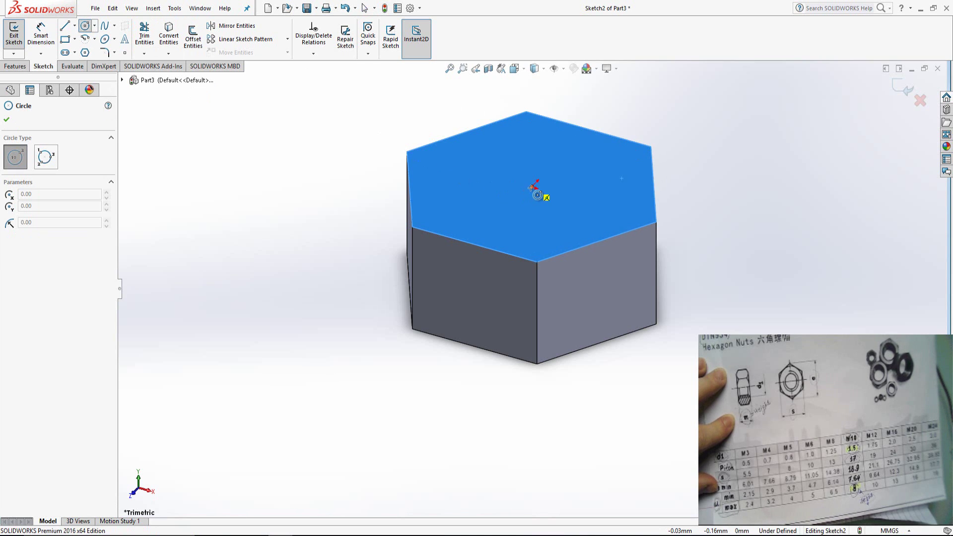
drag(533, 187, 609, 192)
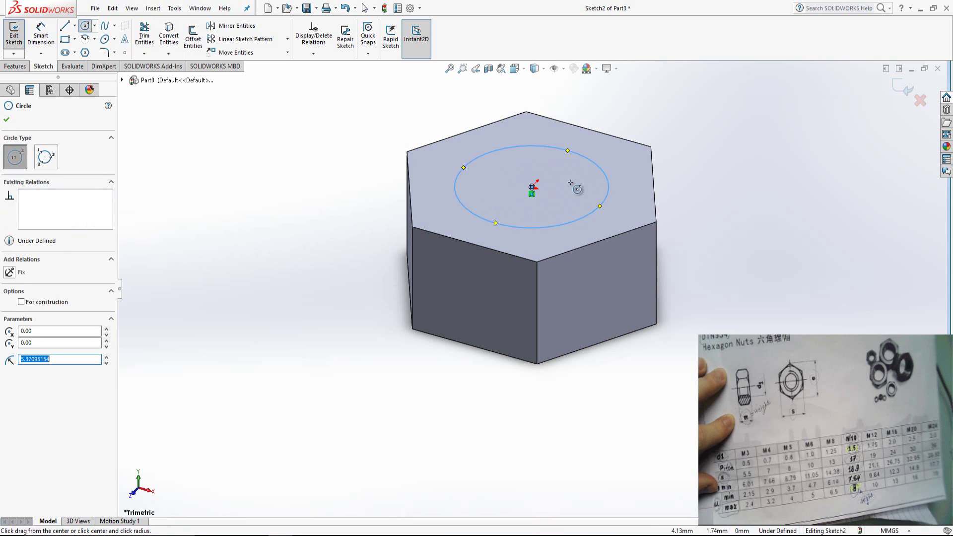
Step: Dimension the circle's diameter and set it to 10 mm
click(41, 40)
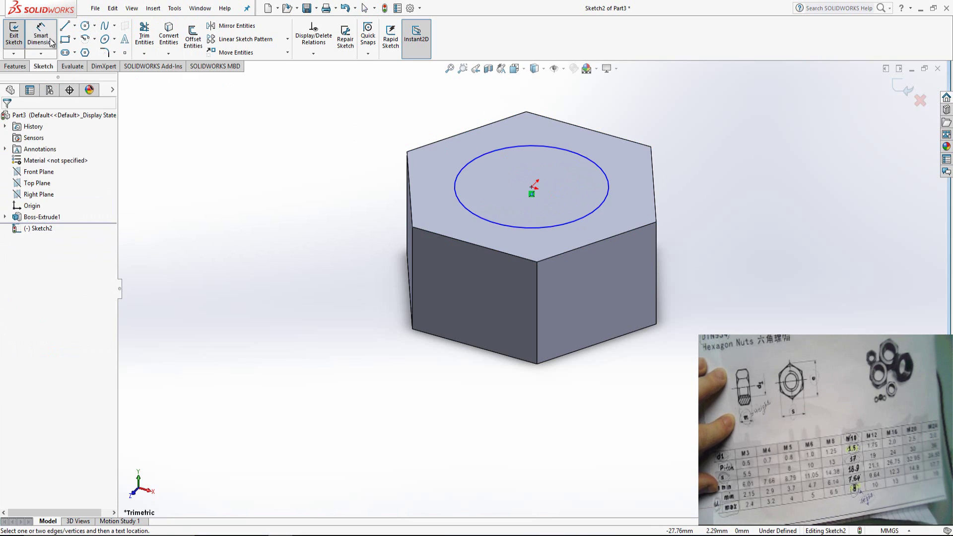
click(606, 177)
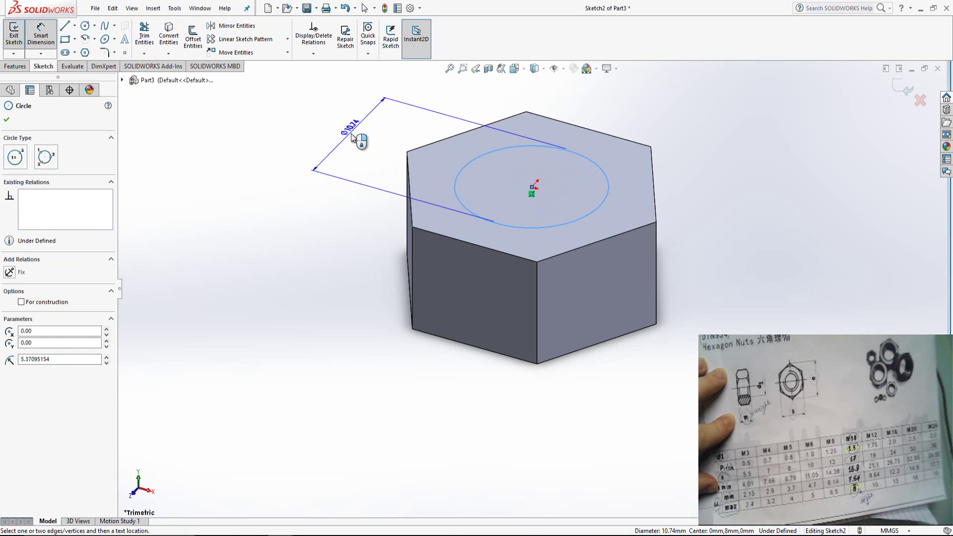
click(339, 197)
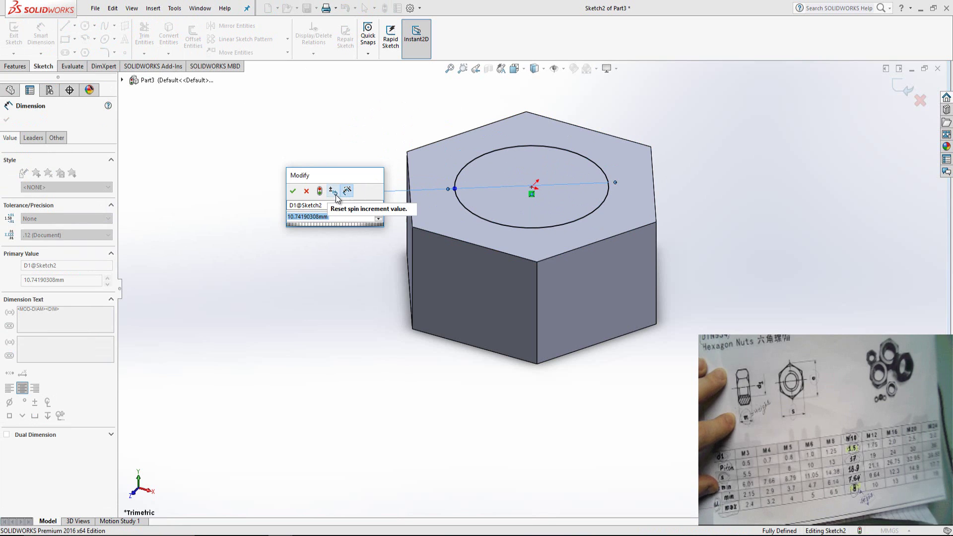
text(10)
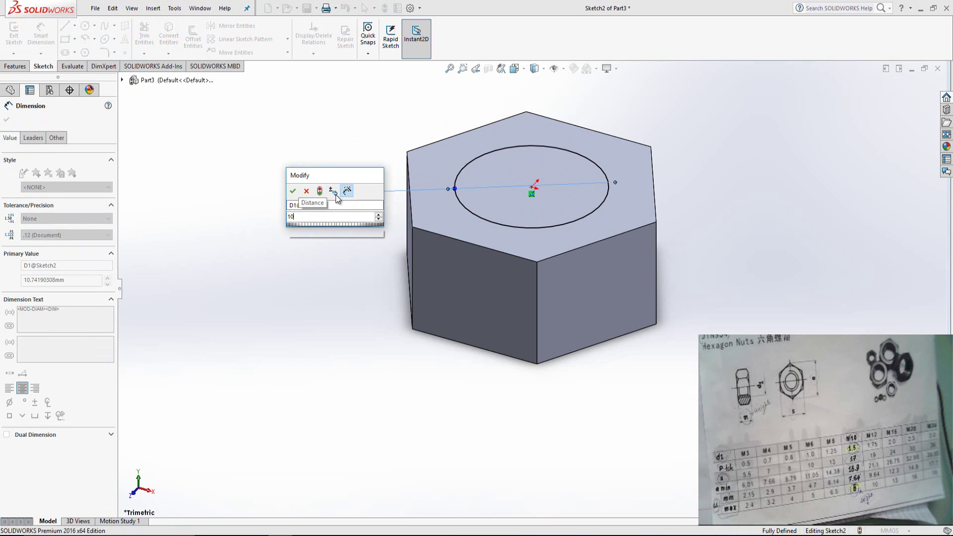
key(Return)
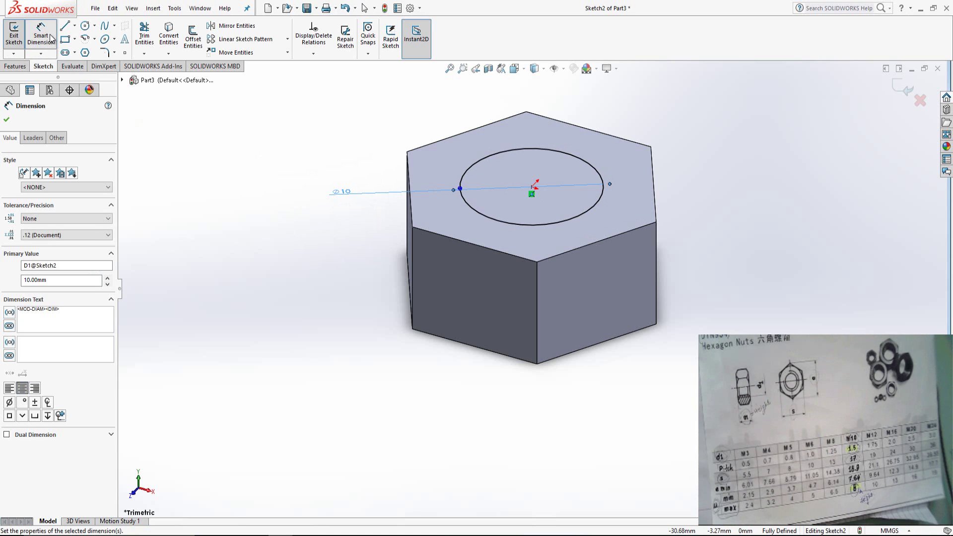
Step: Cut the 10 mm circle through the whole hexagonal body using an Extruded Cut with the Through All end condition
click(7, 69)
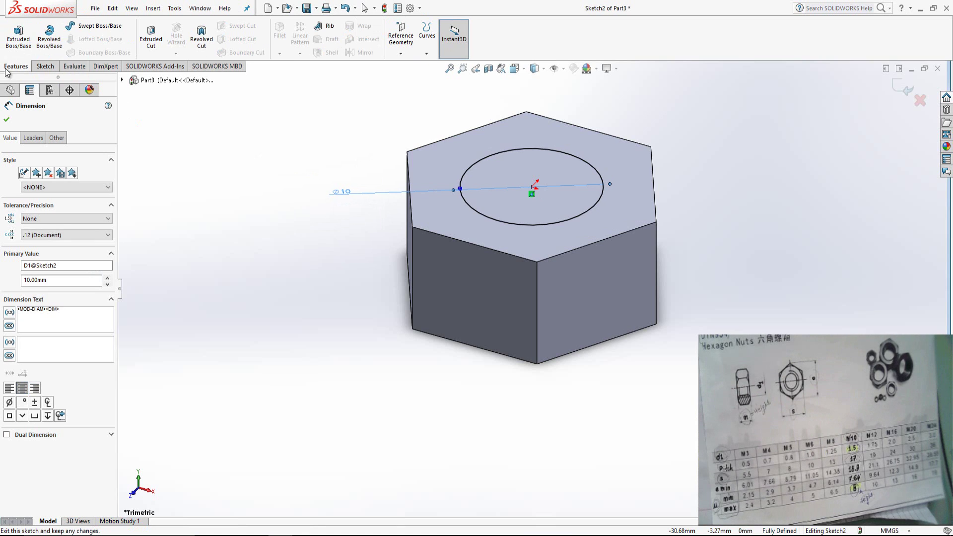
click(158, 40)
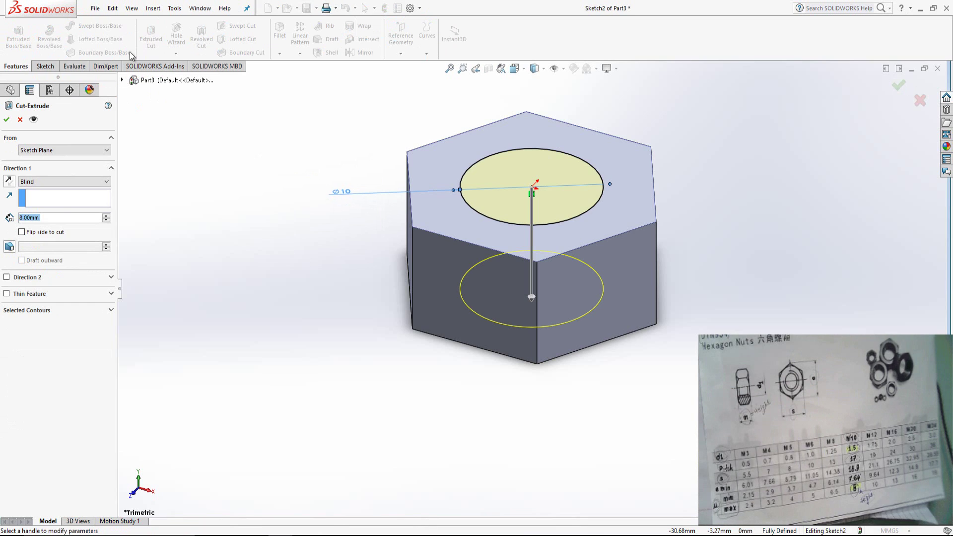
click(66, 217)
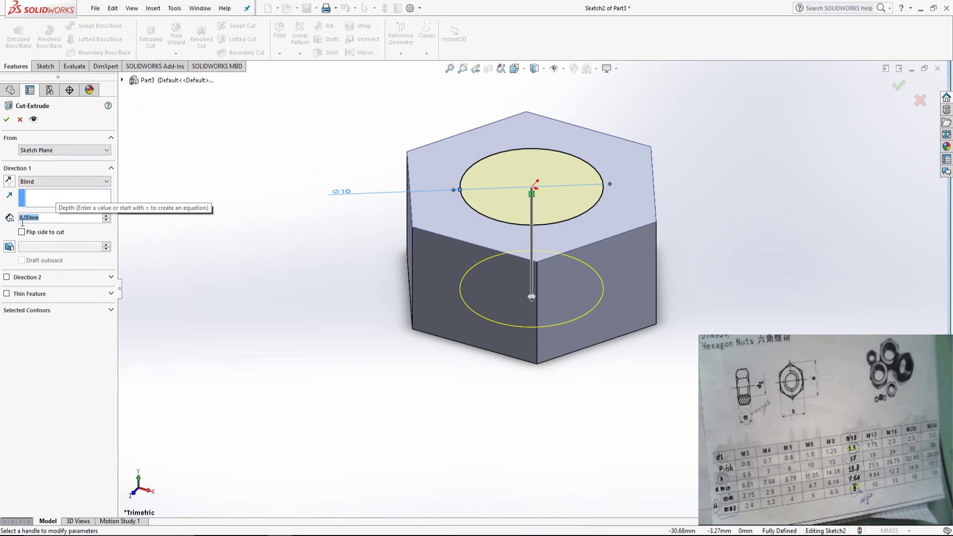
click(40, 182)
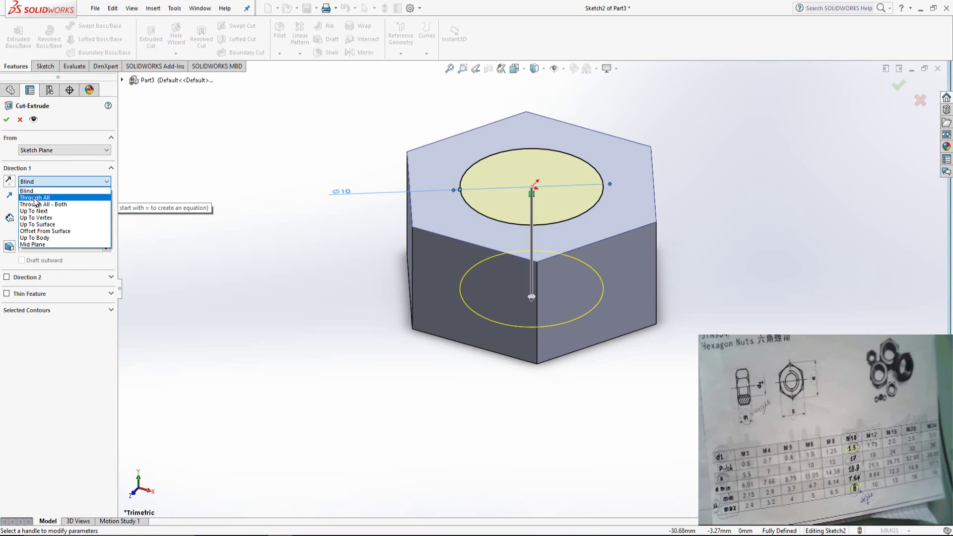
click(34, 198)
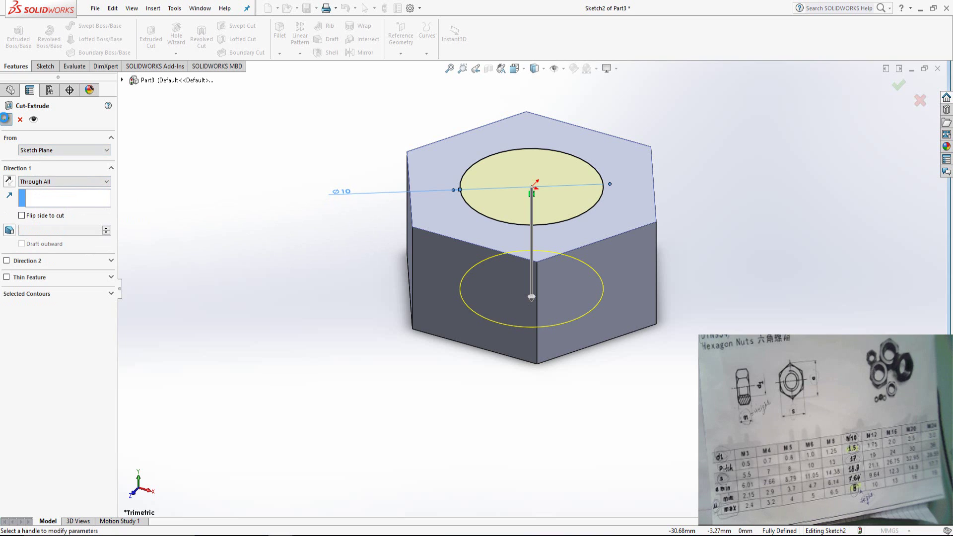
click(5, 118)
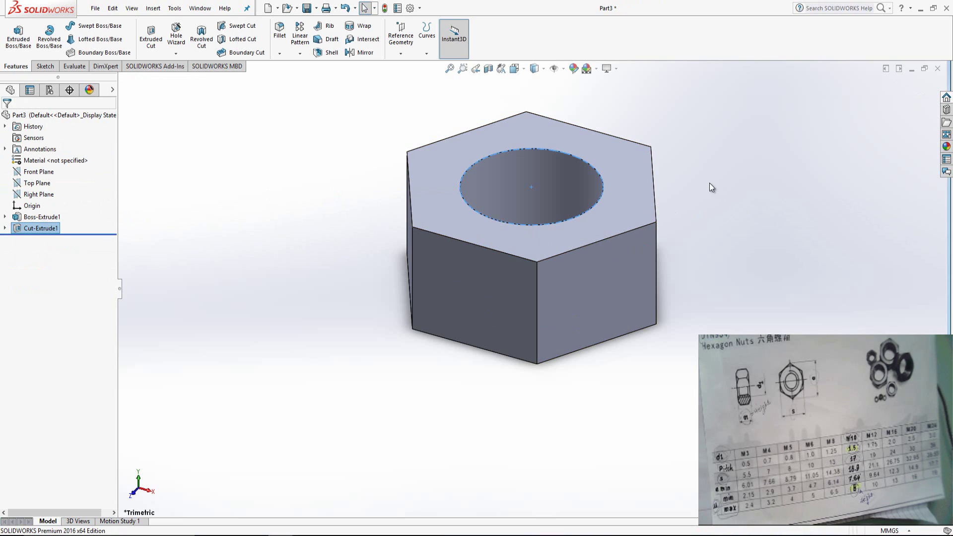
click(664, 165)
Step: Sketch an 8.5 mm radius circle on the nut's top face, centred on the origin and reaching the midpoints of the hexagon's sides
middle_drag(664, 165, 565, 266)
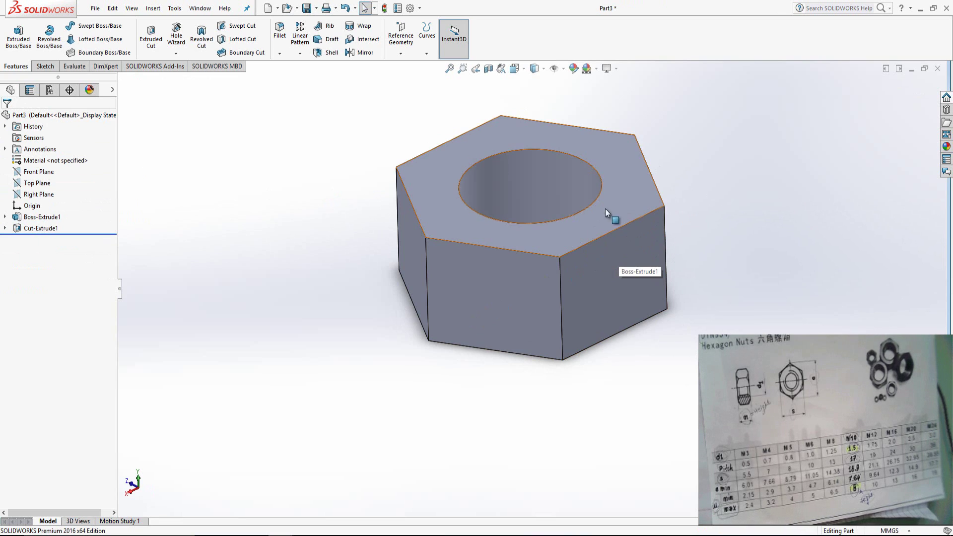
click(621, 172)
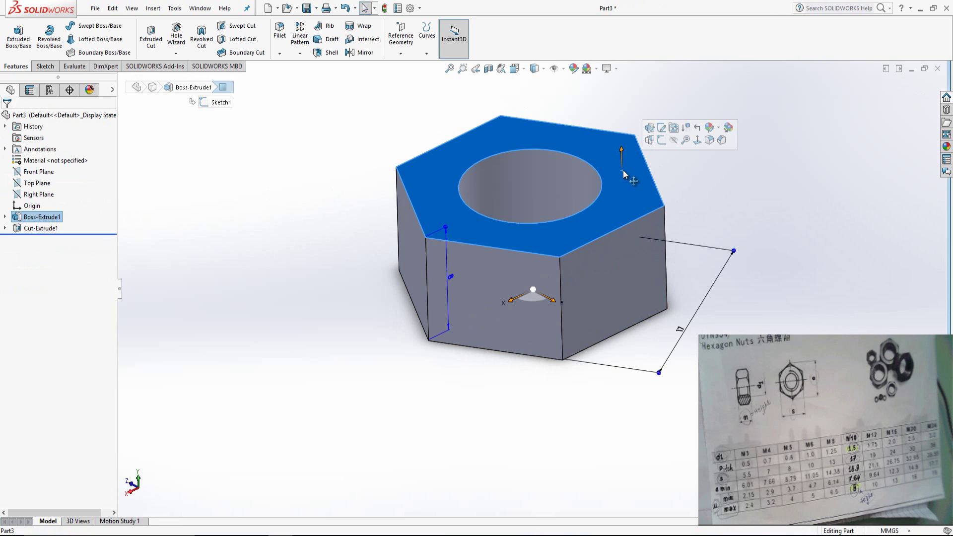
click(660, 139)
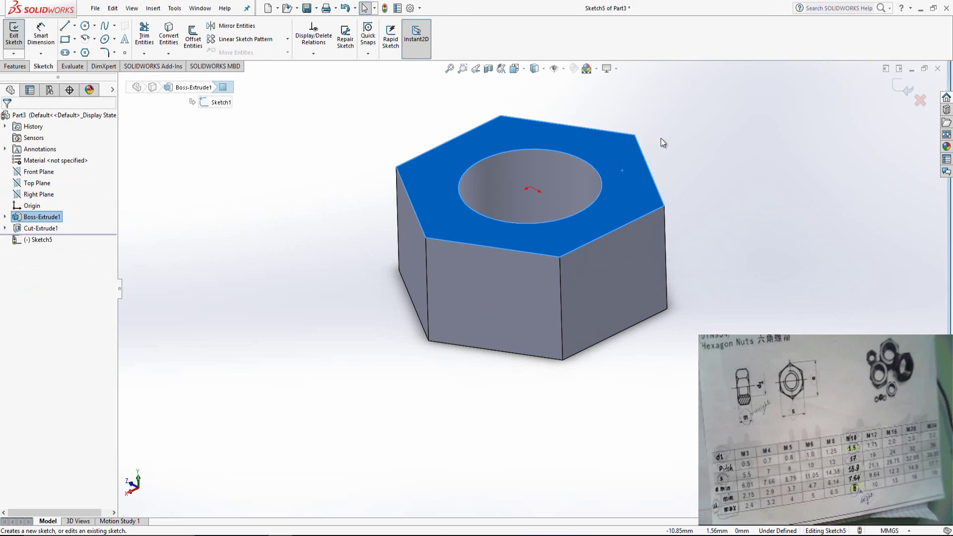
click(85, 26)
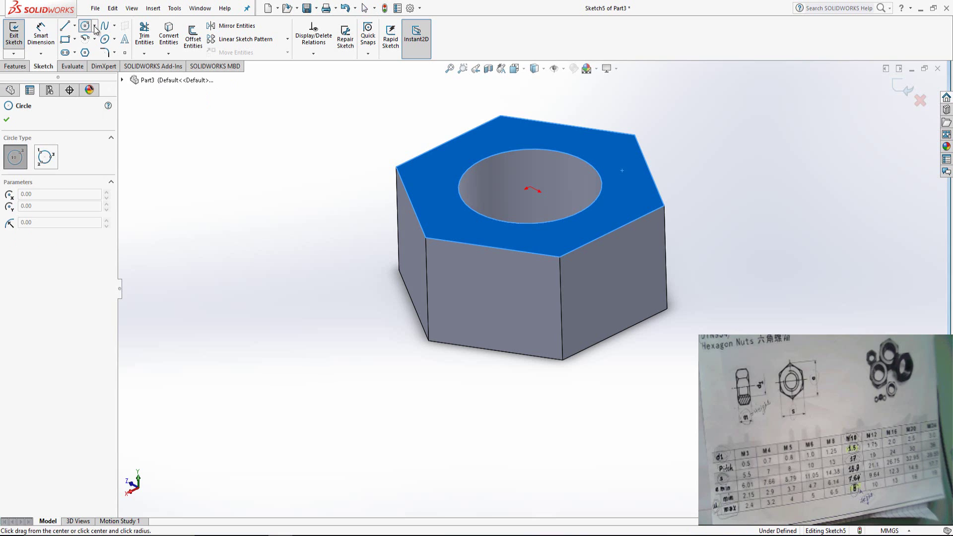
click(531, 187)
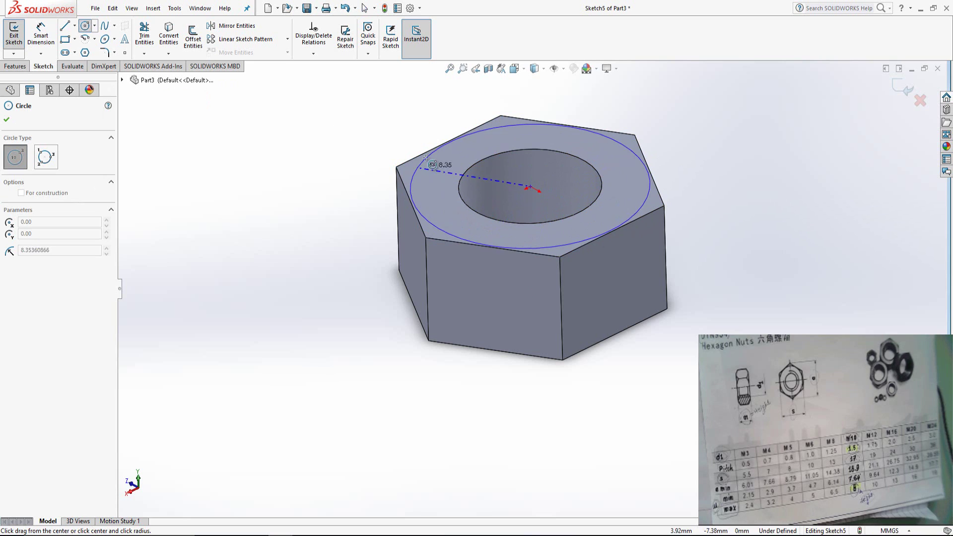
click(570, 127)
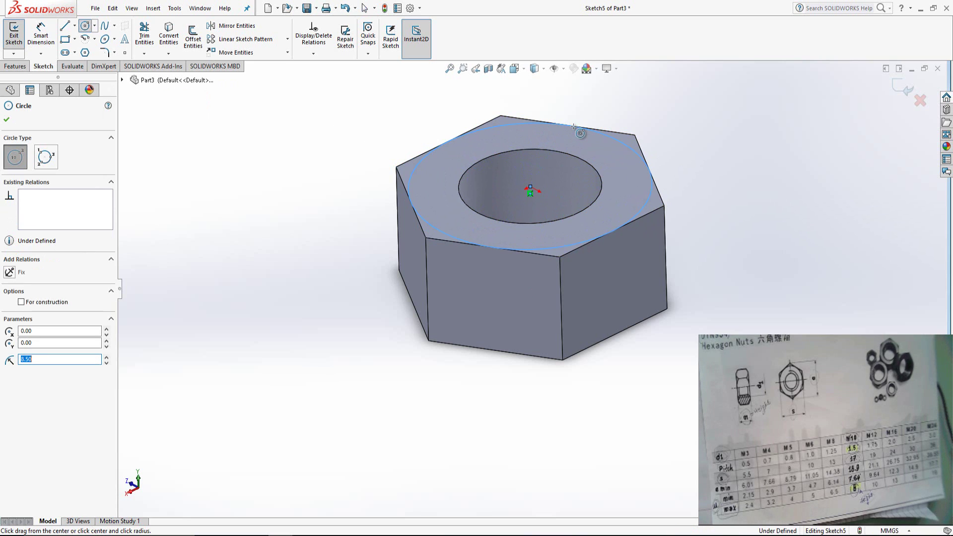
Step: Chamfer the nut's top corners with an Extruded Cut of the circle, using Through All, flipped side to cut and a 60° draft
click(15, 66)
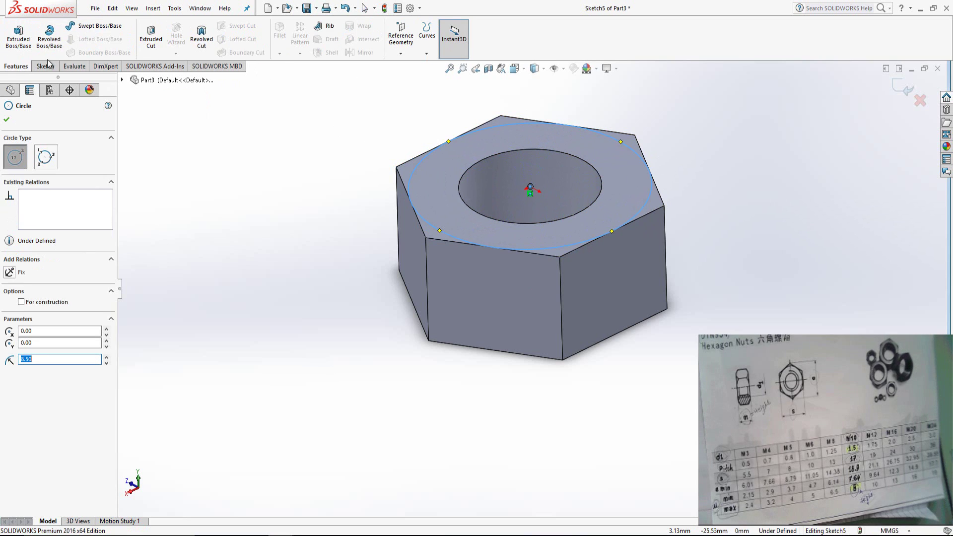
click(150, 30)
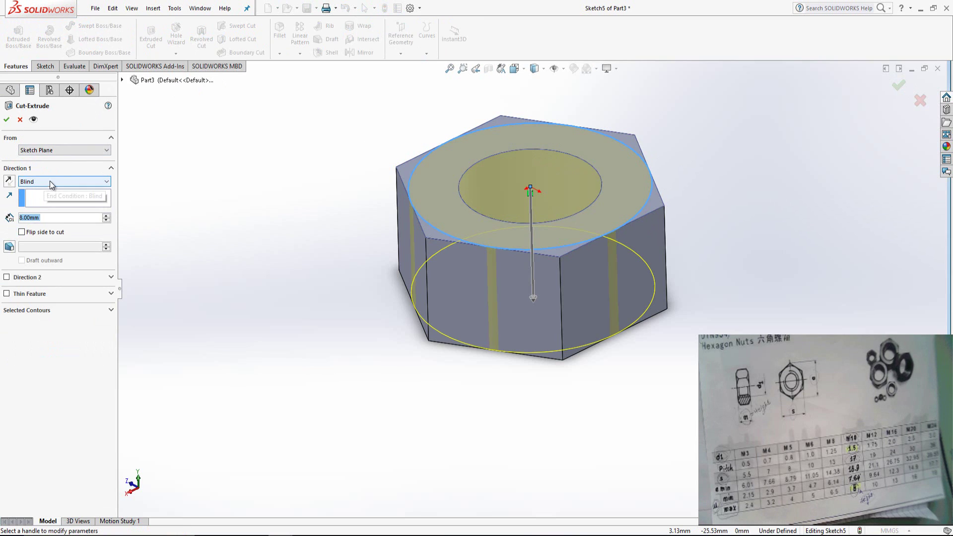
click(29, 185)
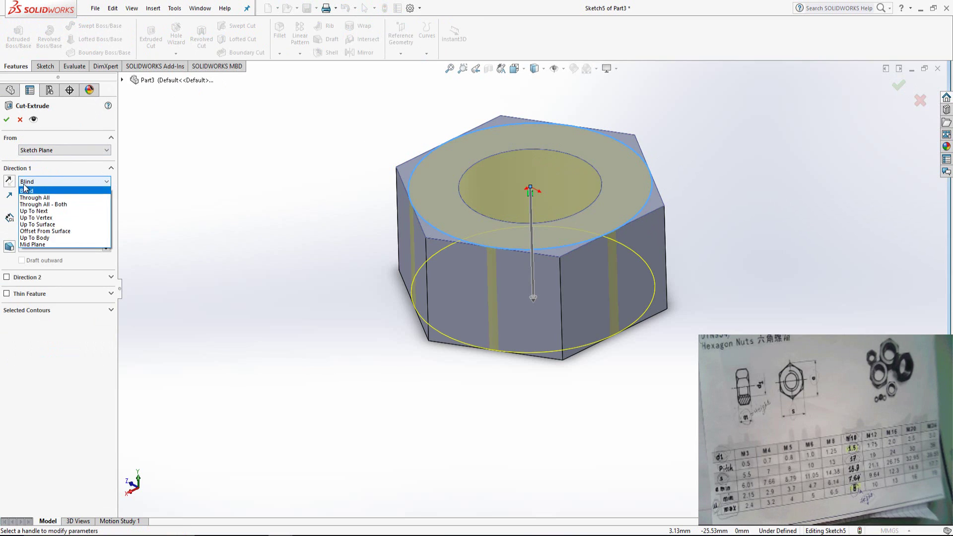
click(42, 198)
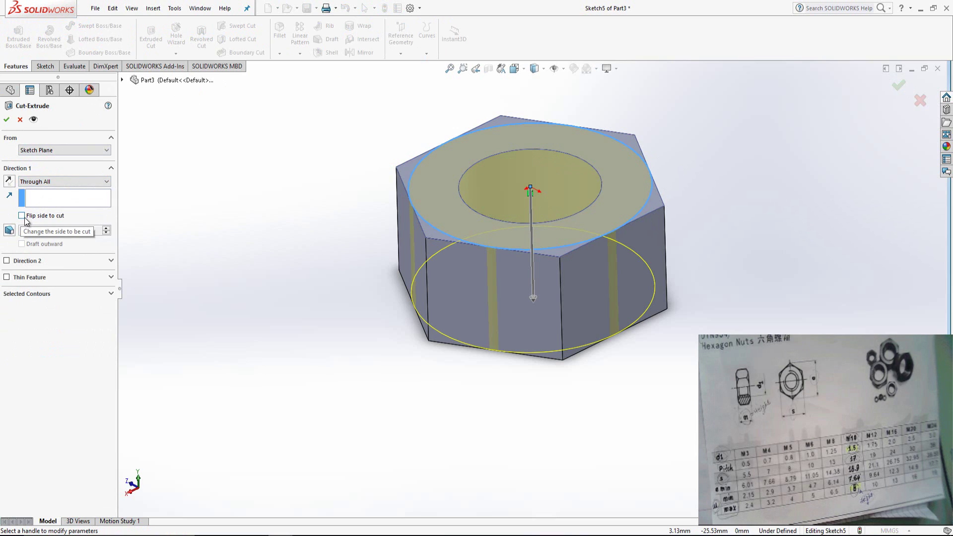
click(22, 216)
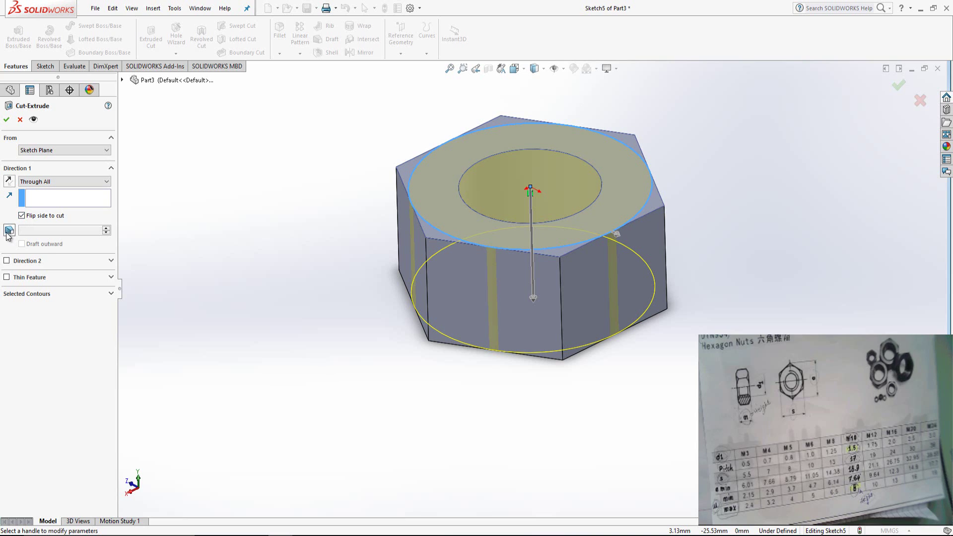
click(8, 231)
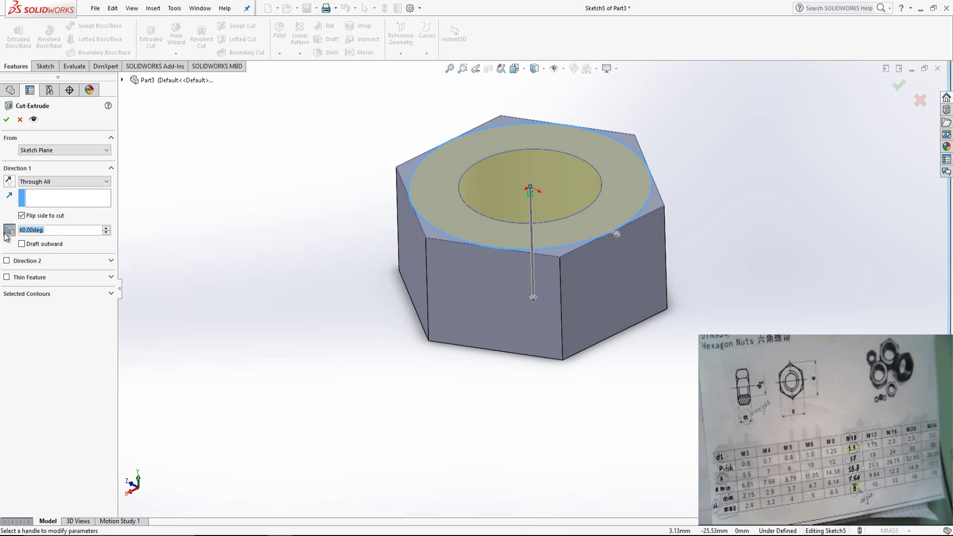
click(57, 232)
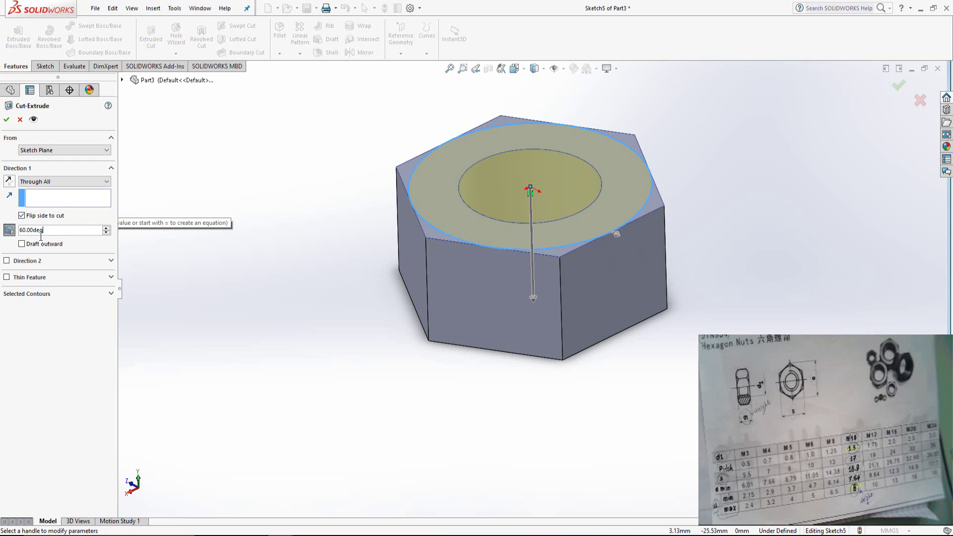
click(7, 121)
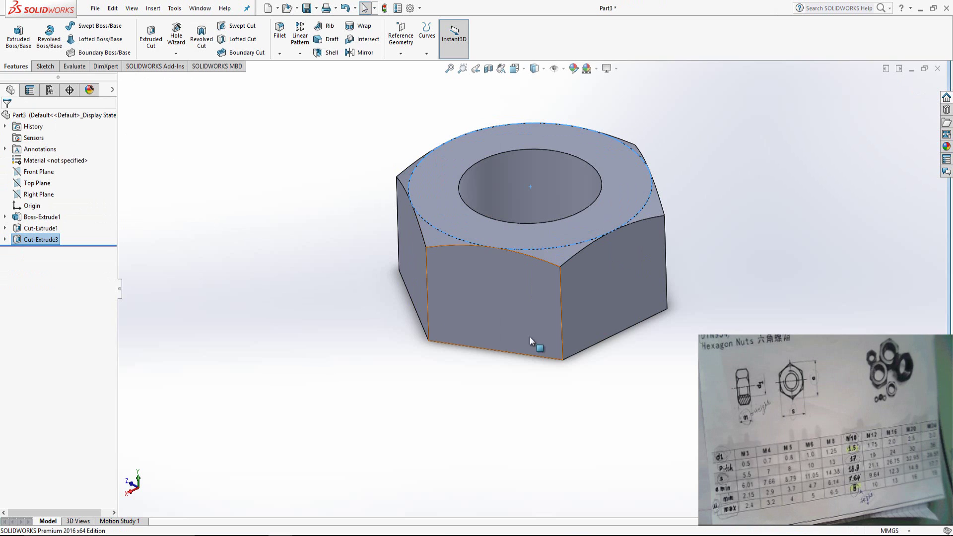
Step: Sketch an 8.5 mm radius circle on the nut's bottom face, centred on the origin and reaching the hexagon's sides
middle_drag(623, 410, 655, 109)
click(768, 167)
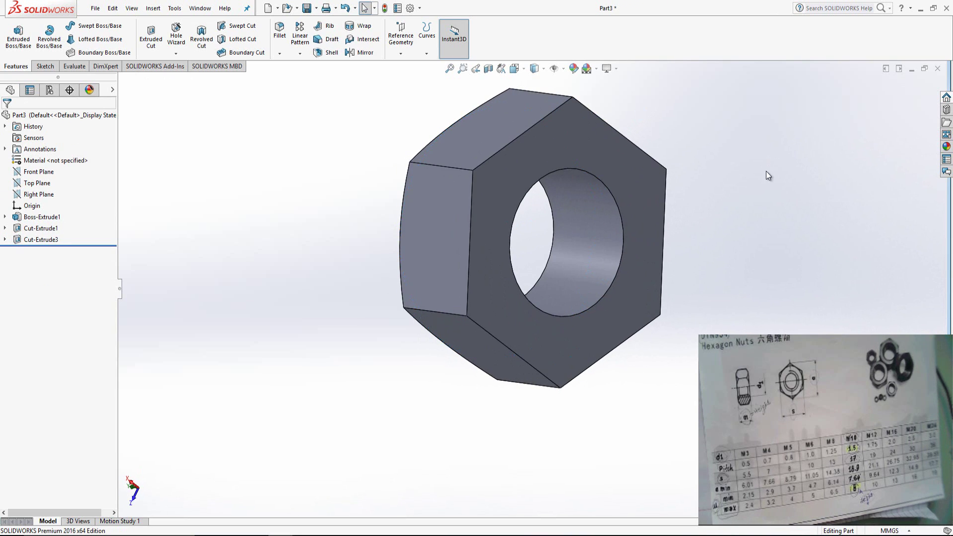
click(648, 194)
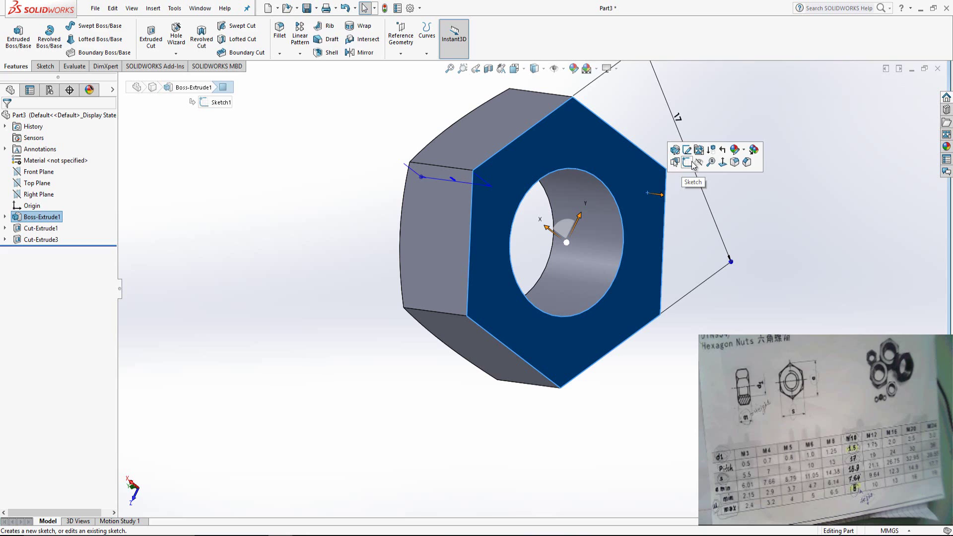
click(691, 163)
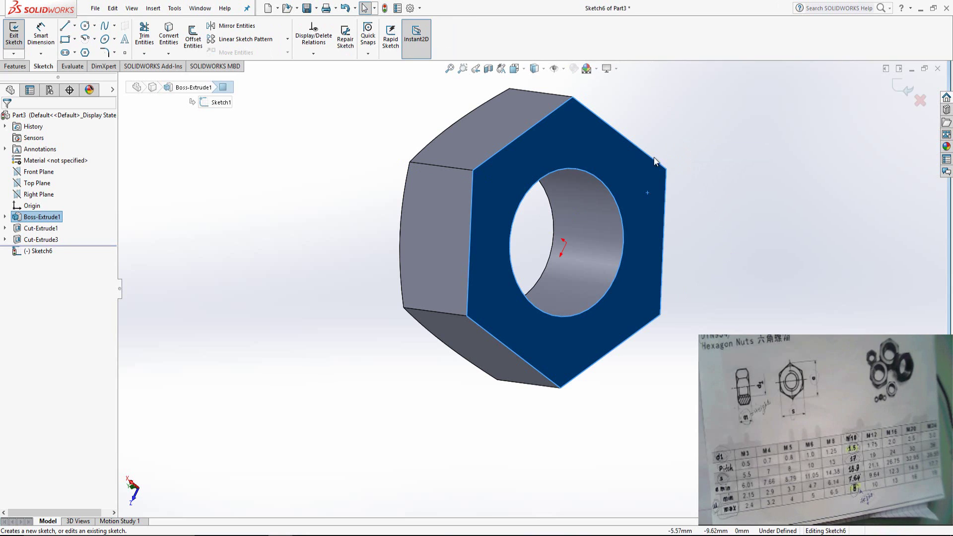
click(85, 25)
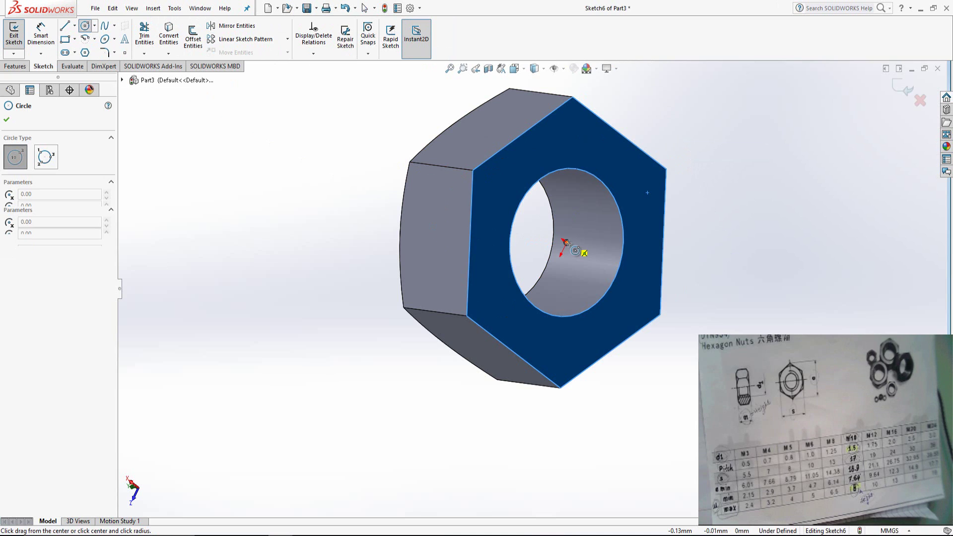
click(566, 243)
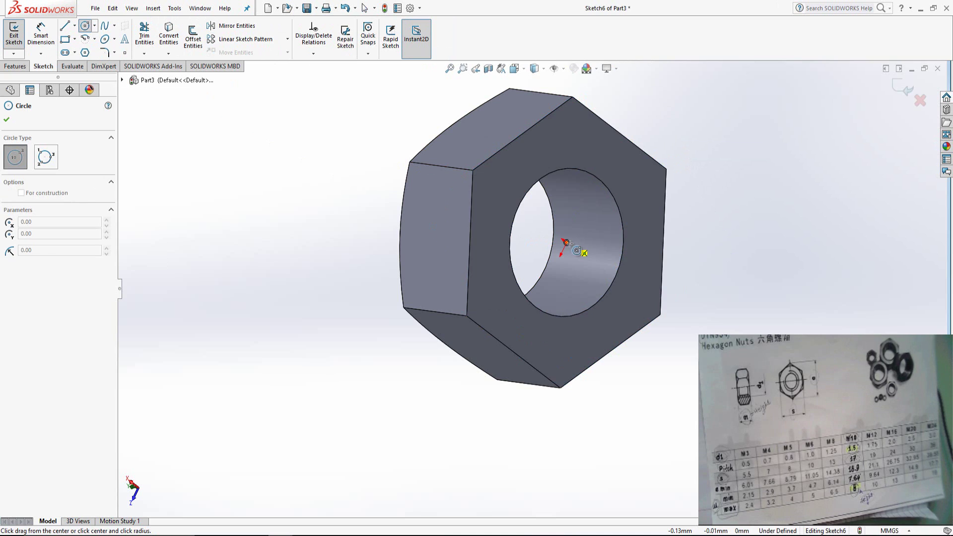
click(664, 239)
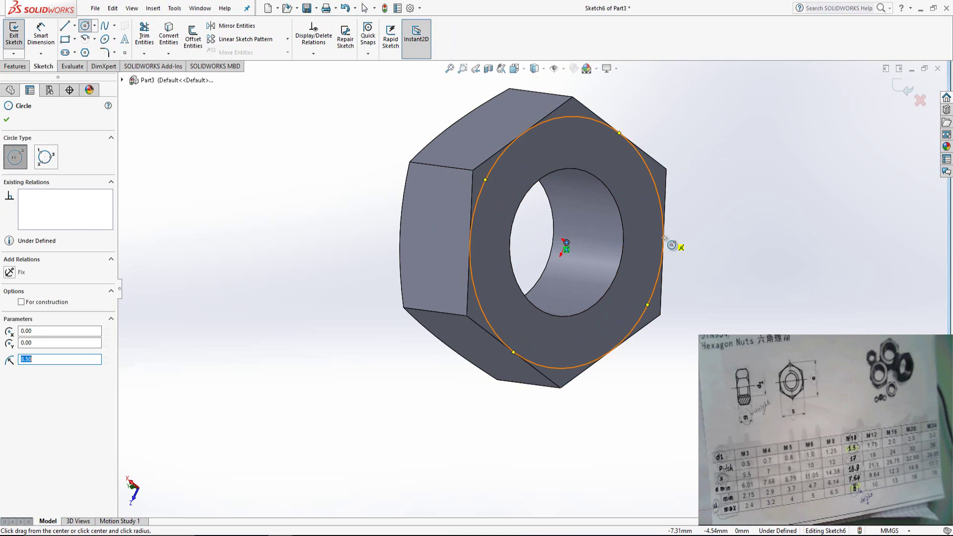
Step: Chamfer the nut's bottom corners with an Extruded Cut of the circle, using Through All, flipped side to cut and a 60° draft
click(15, 66)
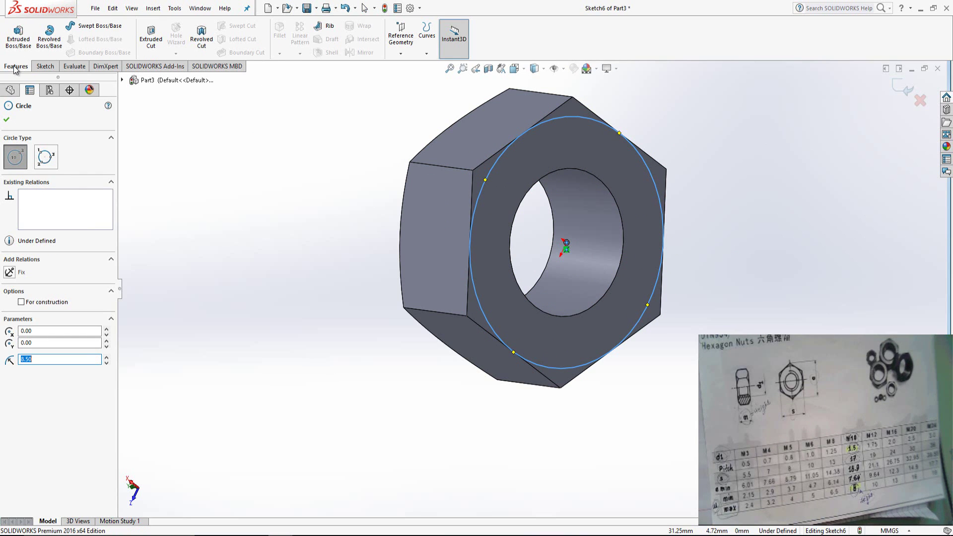
click(152, 39)
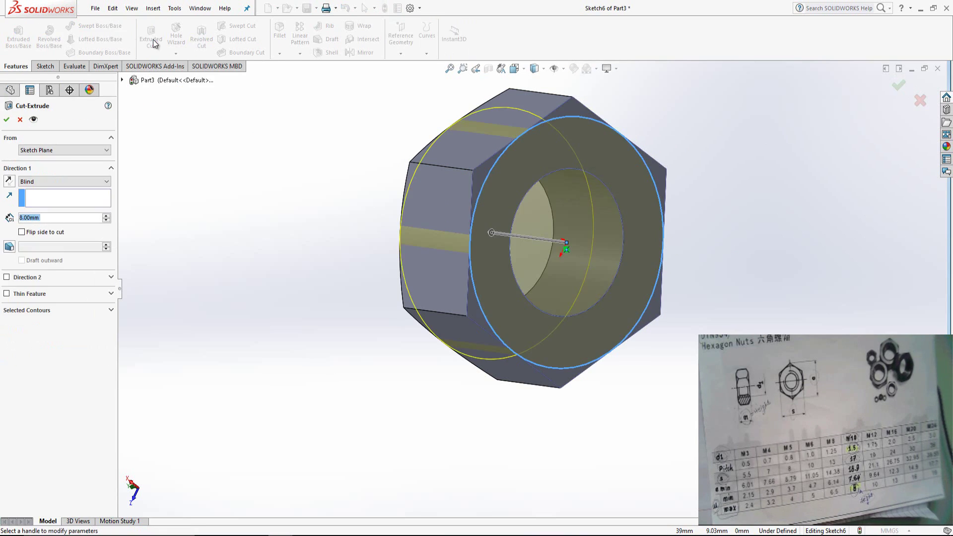
click(49, 180)
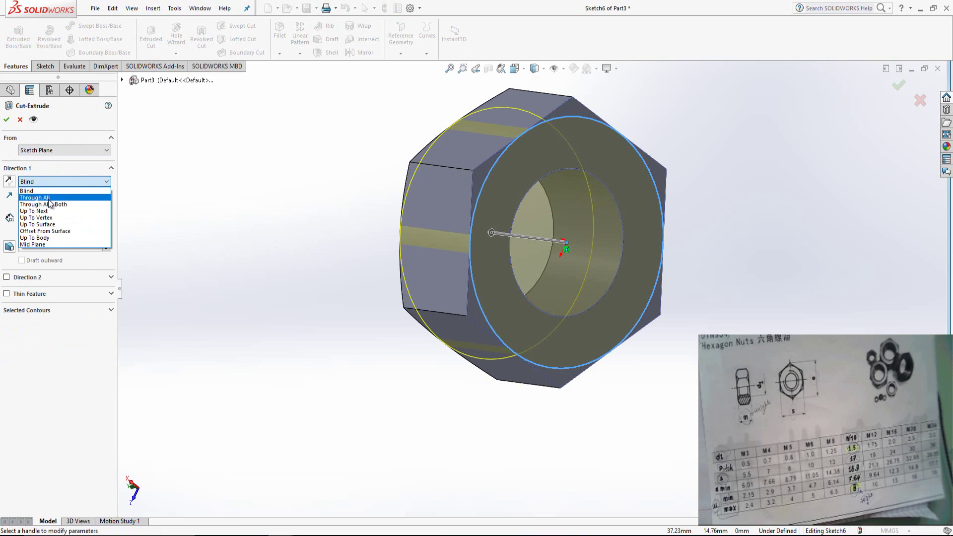
click(49, 198)
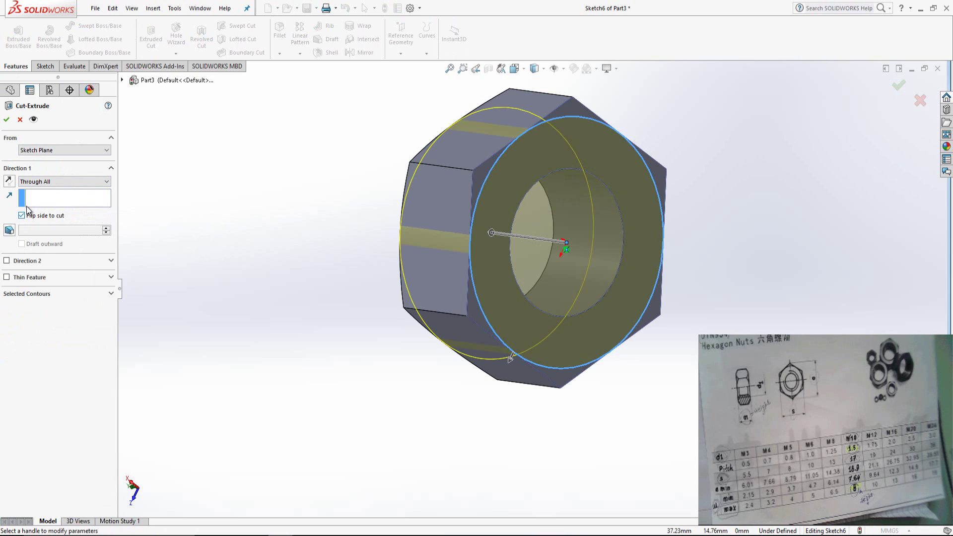
click(8, 230)
click(76, 230)
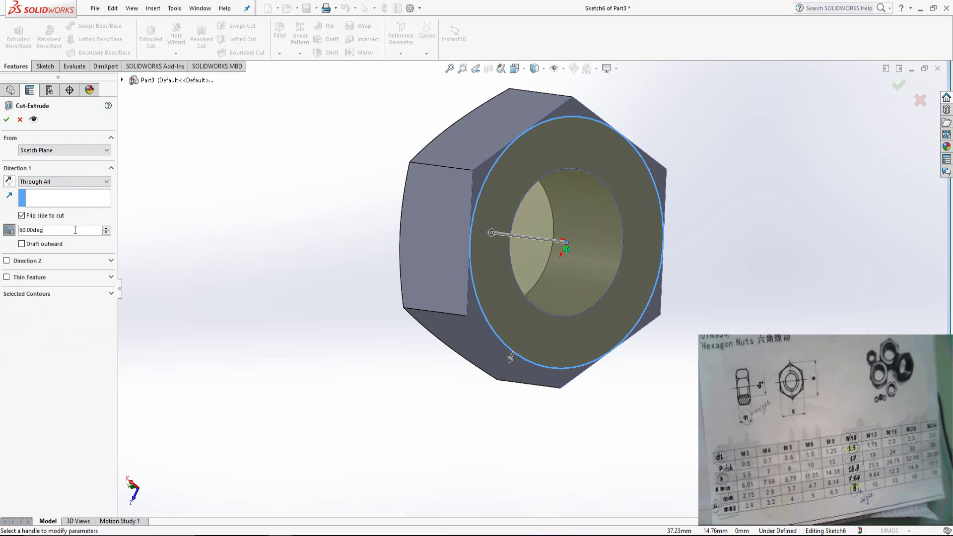
click(8, 120)
middle_drag(364, 154, 651, 291)
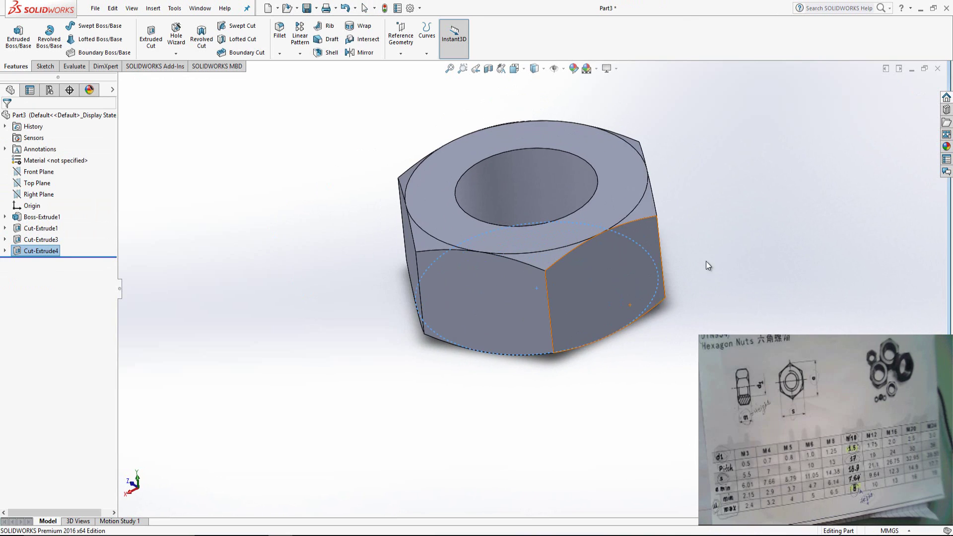
key(Escape)
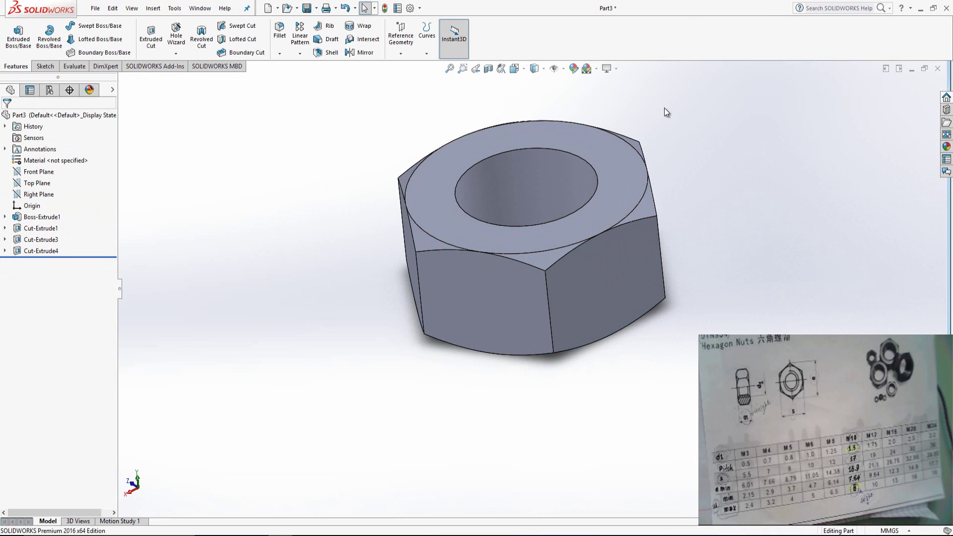
Step: Examine the hole's circular edges on the nut's top and bottom faces
click(539, 148)
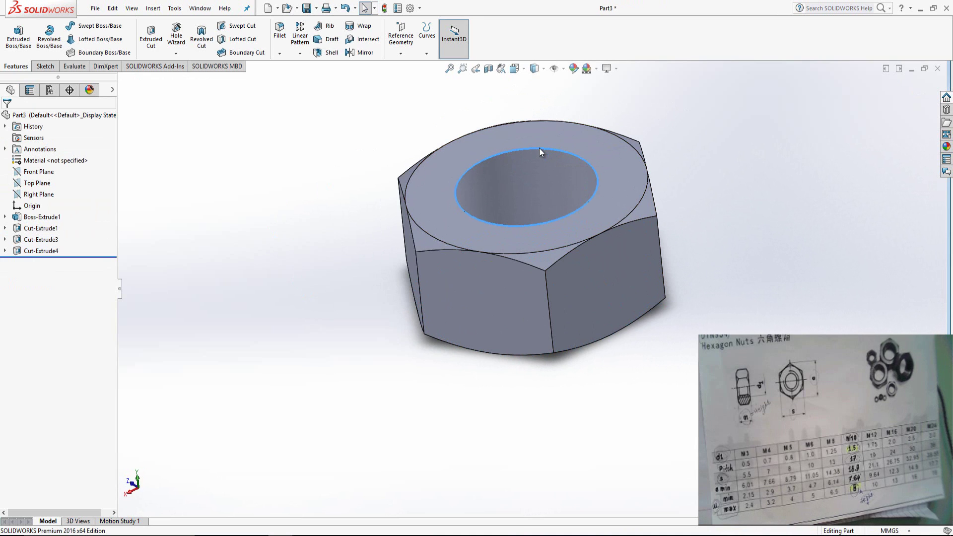
middle_drag(615, 173, 608, 203)
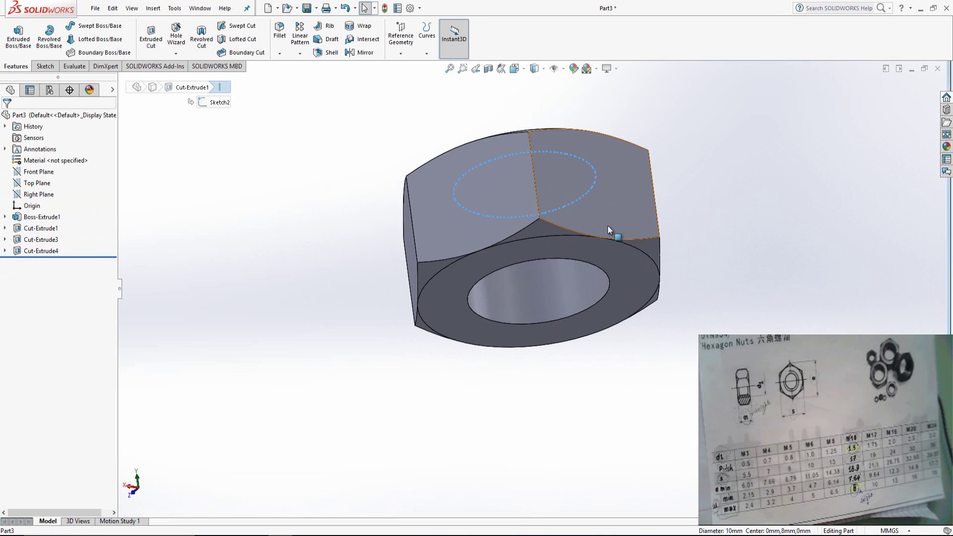
click(605, 293)
middle_drag(596, 272, 549, 147)
click(545, 151)
key(Escape)
click(546, 150)
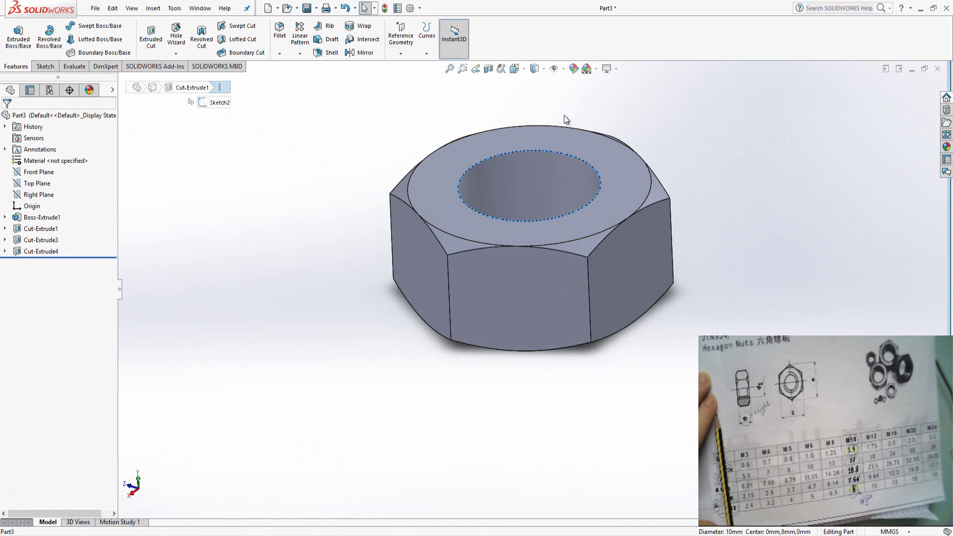
click(714, 127)
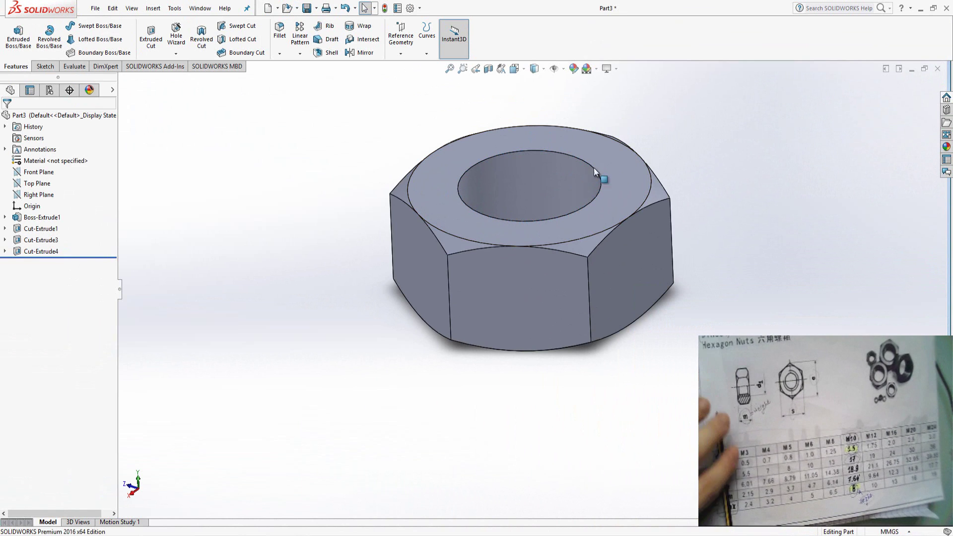
Step: Chamfer the hole's top and bottom edges with a 1.5 mm distance and a 45° angle
click(577, 160)
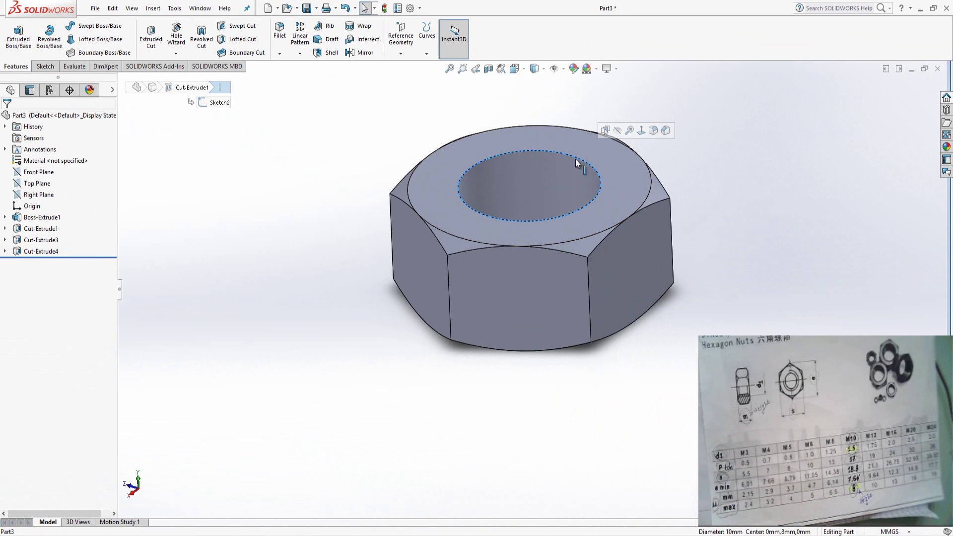
click(665, 130)
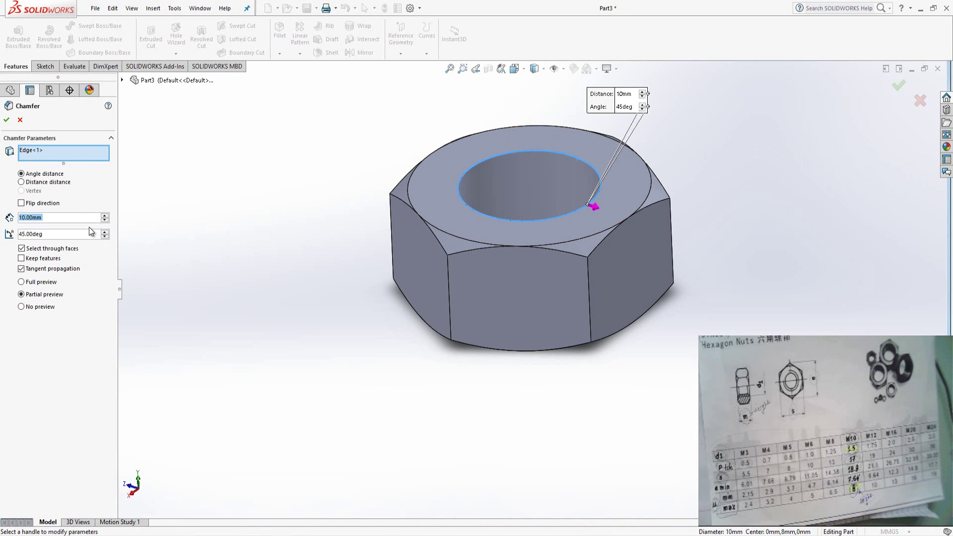
middle_drag(640, 343, 633, 269)
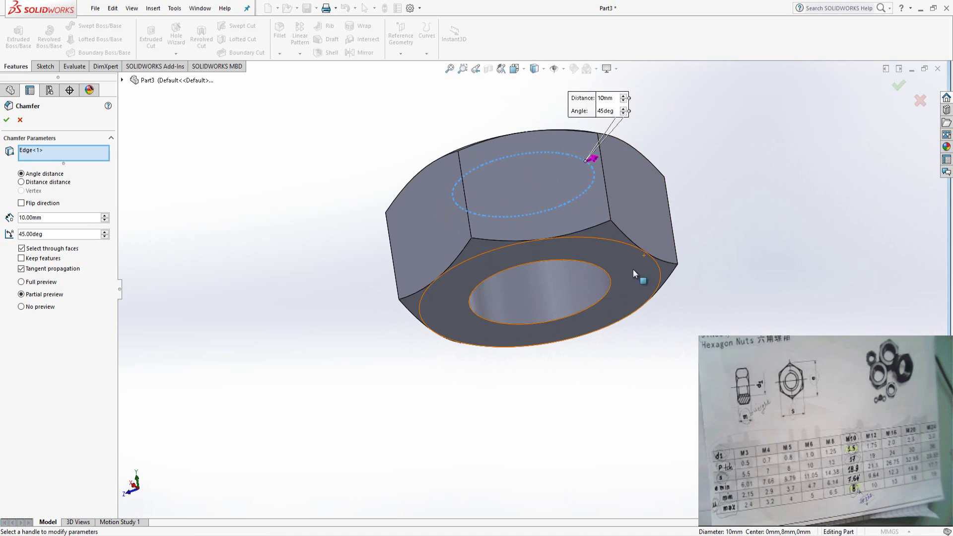
click(602, 299)
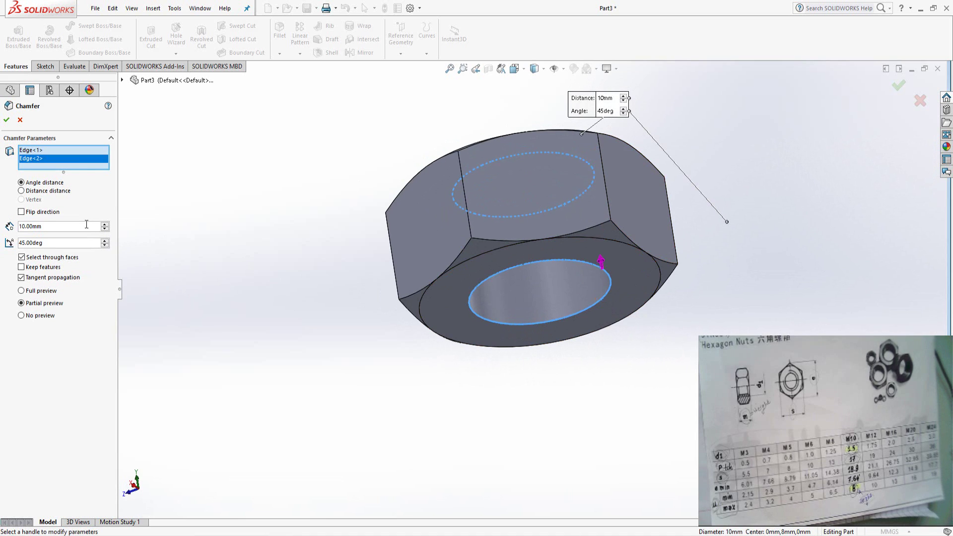
drag(86, 226, 2, 226)
text(1.5)
key(Return)
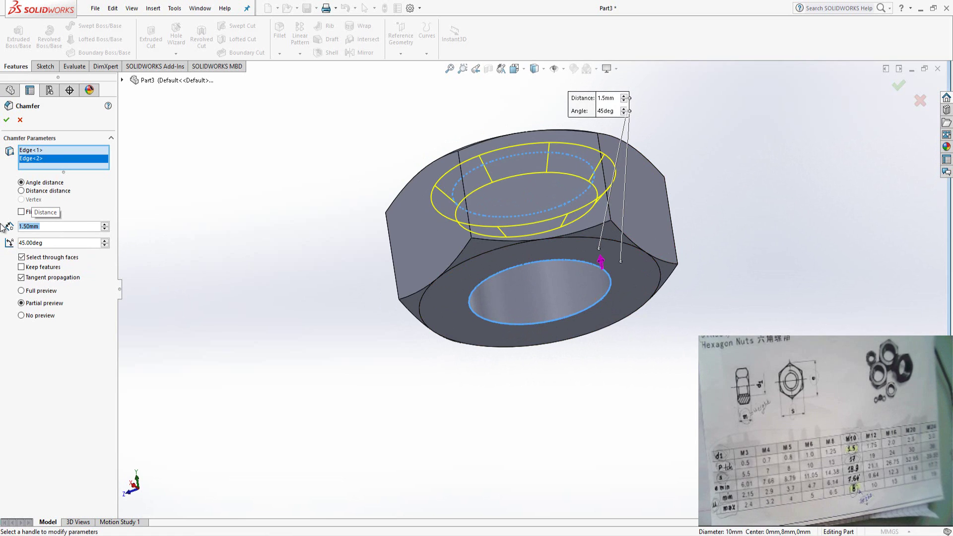
click(47, 241)
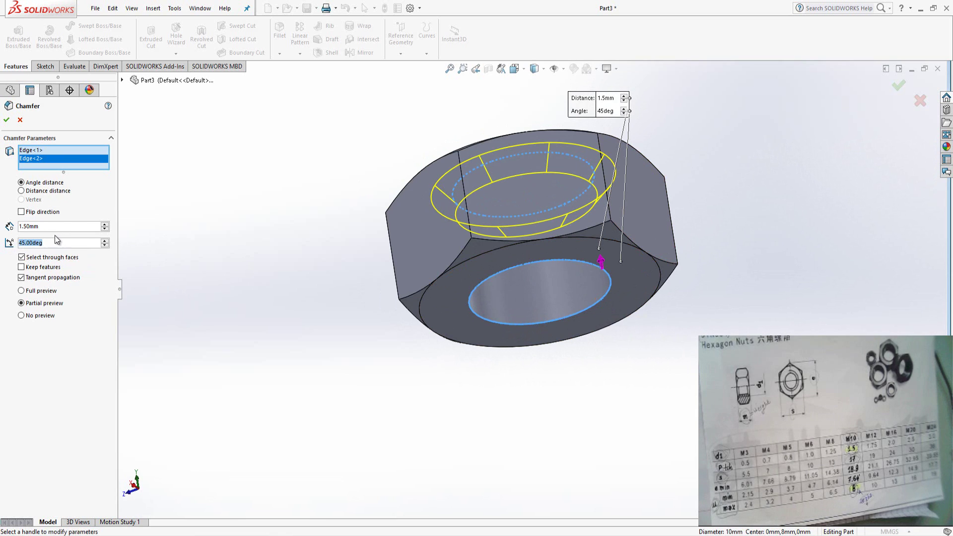
click(7, 120)
middle_drag(555, 120, 557, 315)
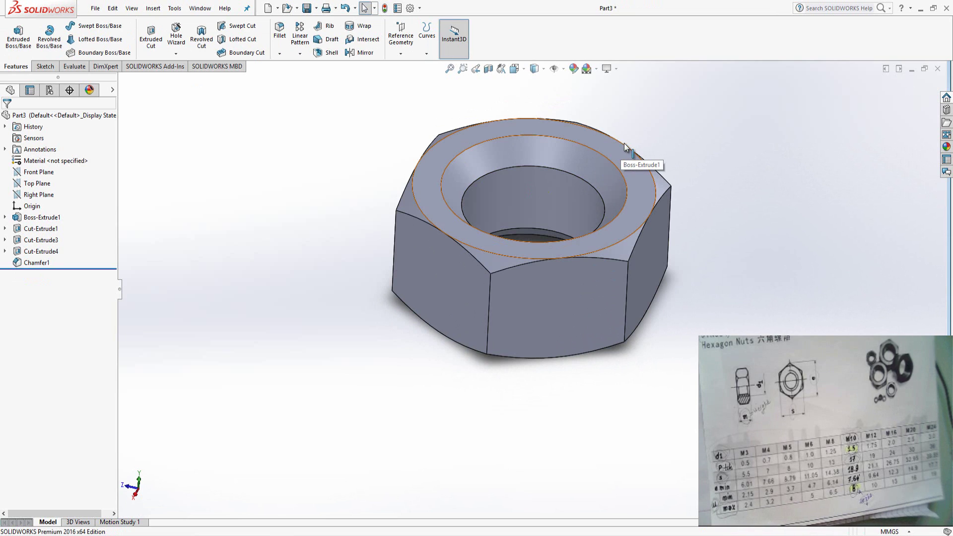
Step: Start a sketch on the nut's top face and convert the hole's 10 mm edge below the chamfer into a sketch circle
click(638, 178)
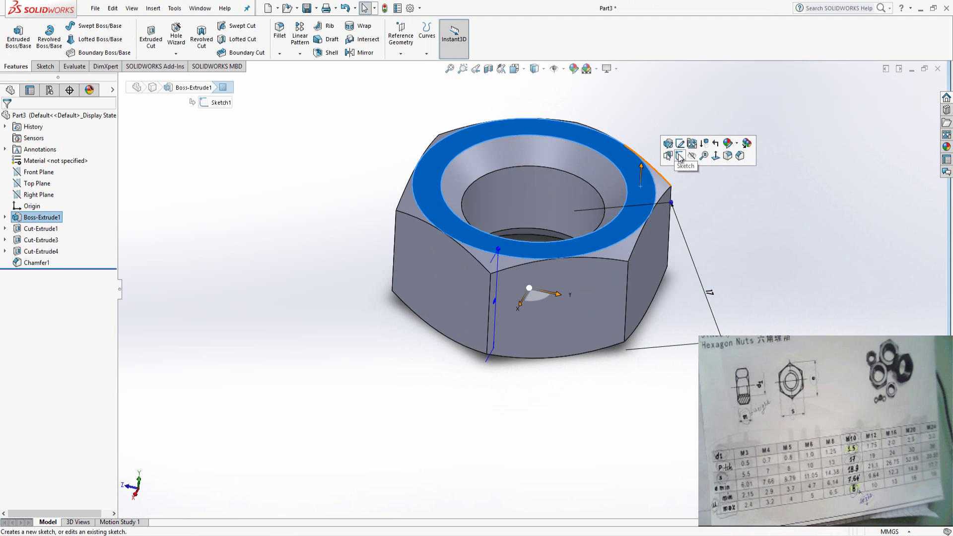
click(679, 154)
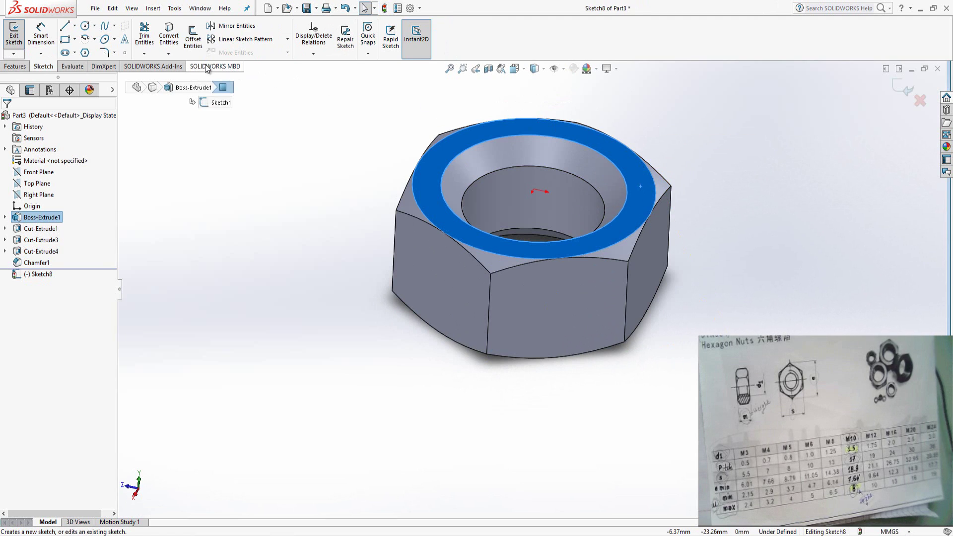
click(570, 179)
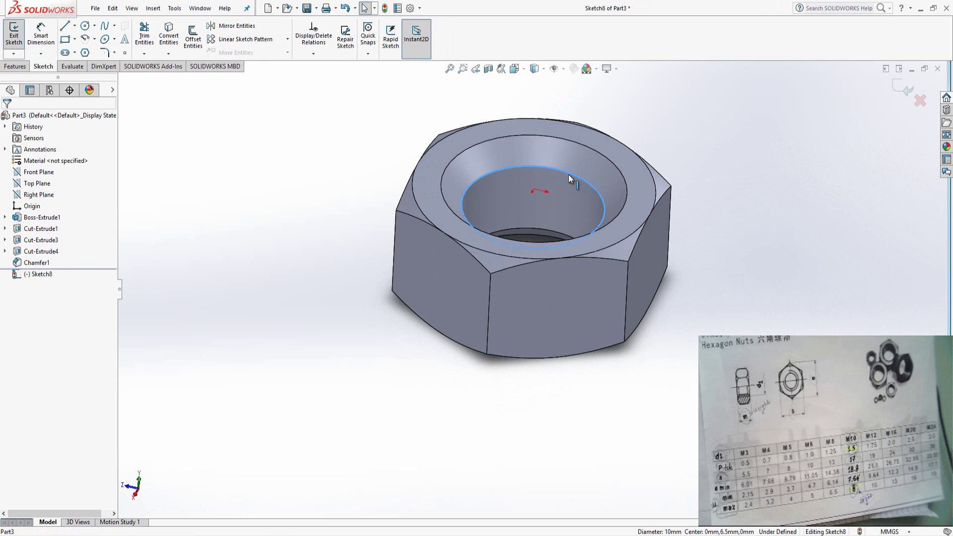
click(169, 36)
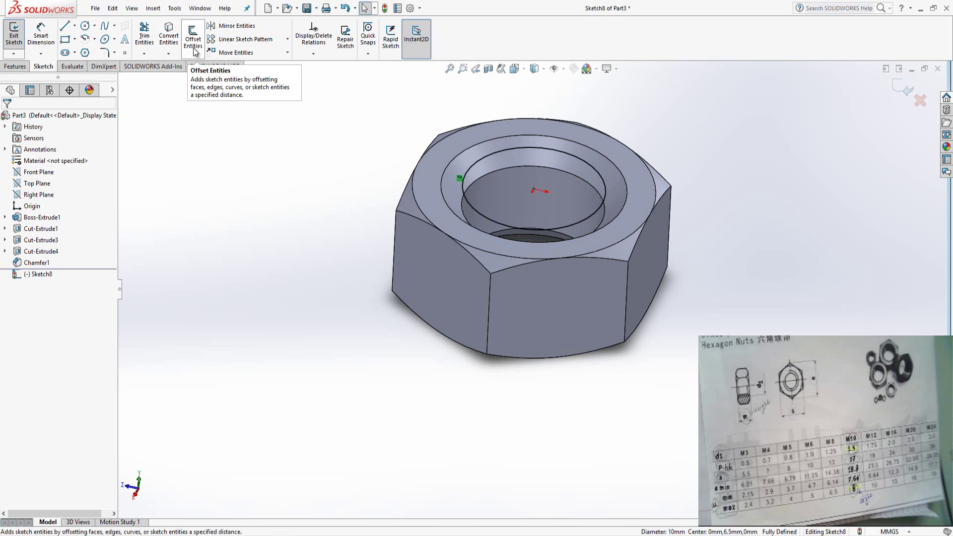
Step: Create a clockwise Helix from the circle through the nut, defined by Height and Pitch with 8 mm height, 1.5 mm pitch and reversed direction
click(16, 66)
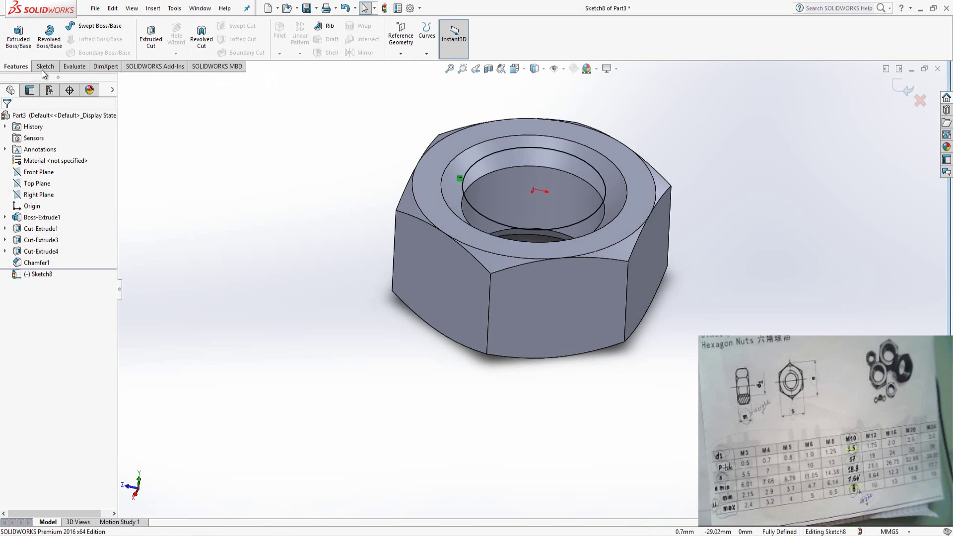
click(428, 53)
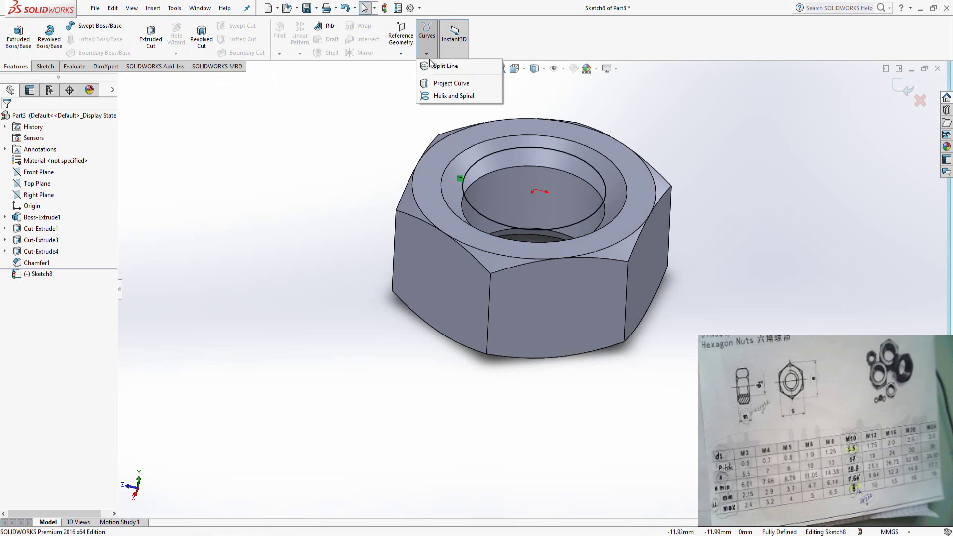
click(433, 96)
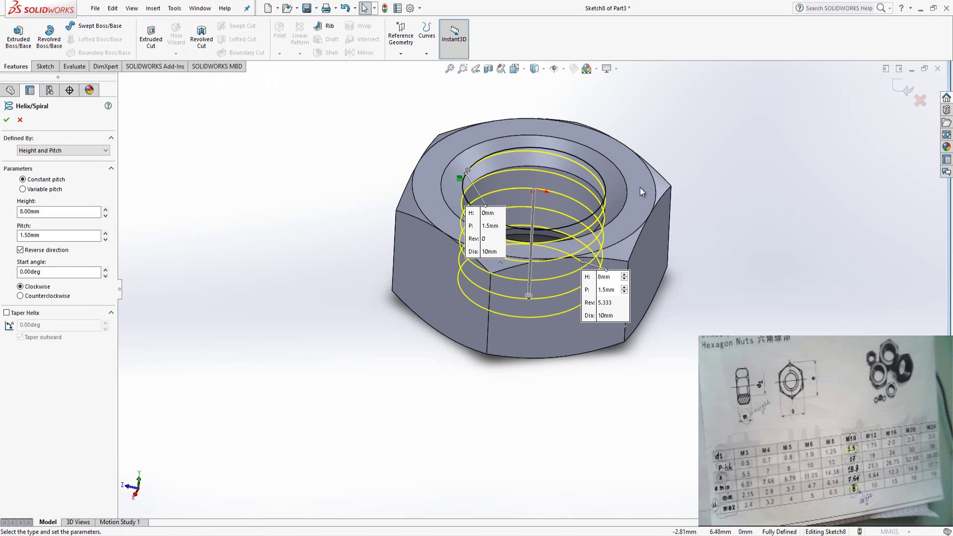
middle_drag(568, 116, 610, 229)
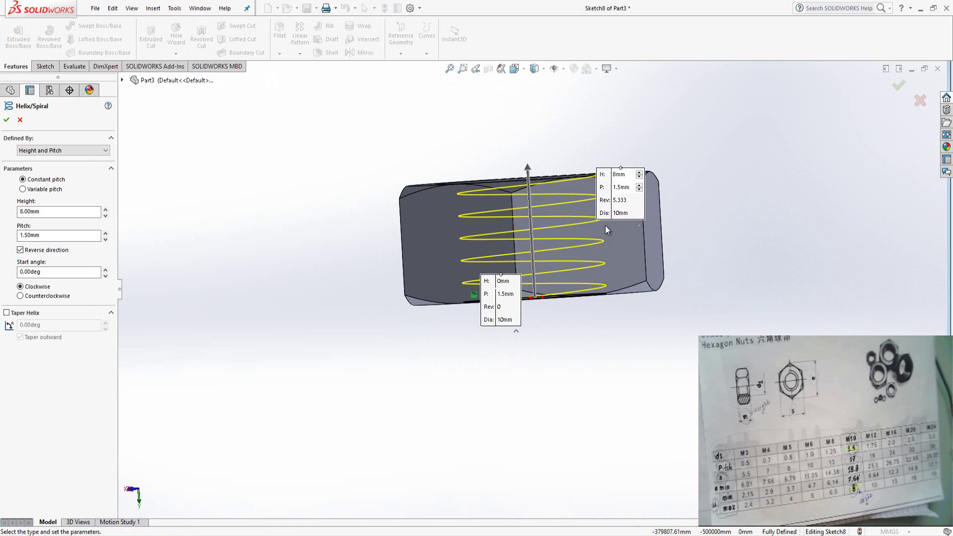
click(95, 157)
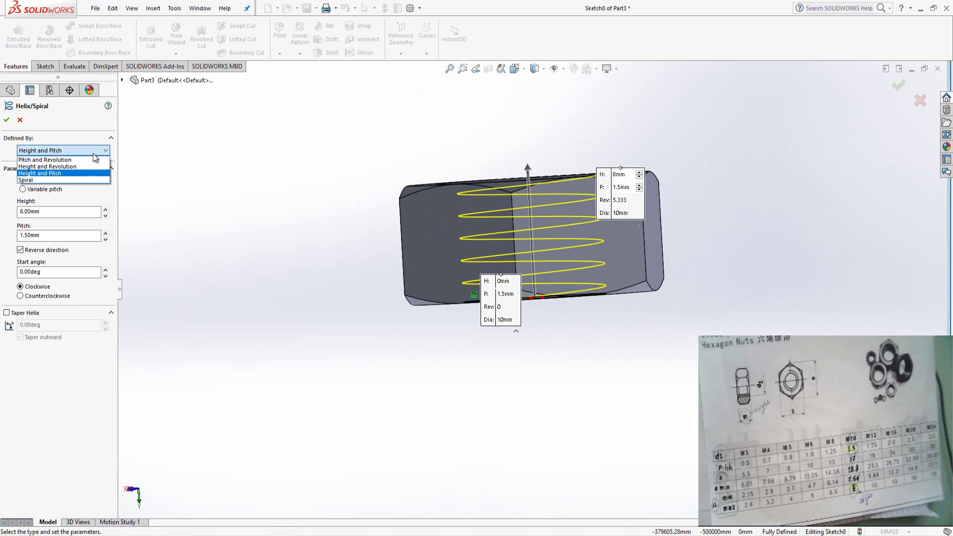
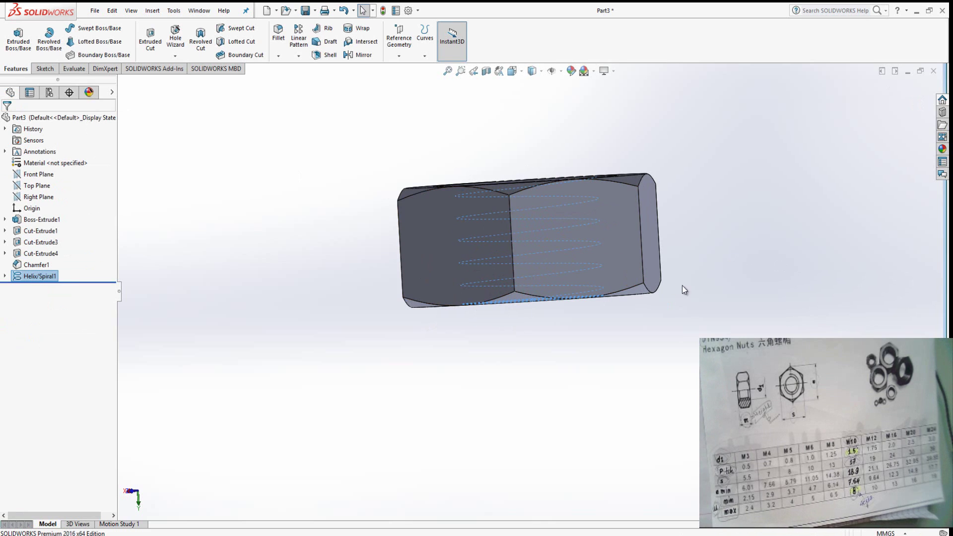
click(709, 189)
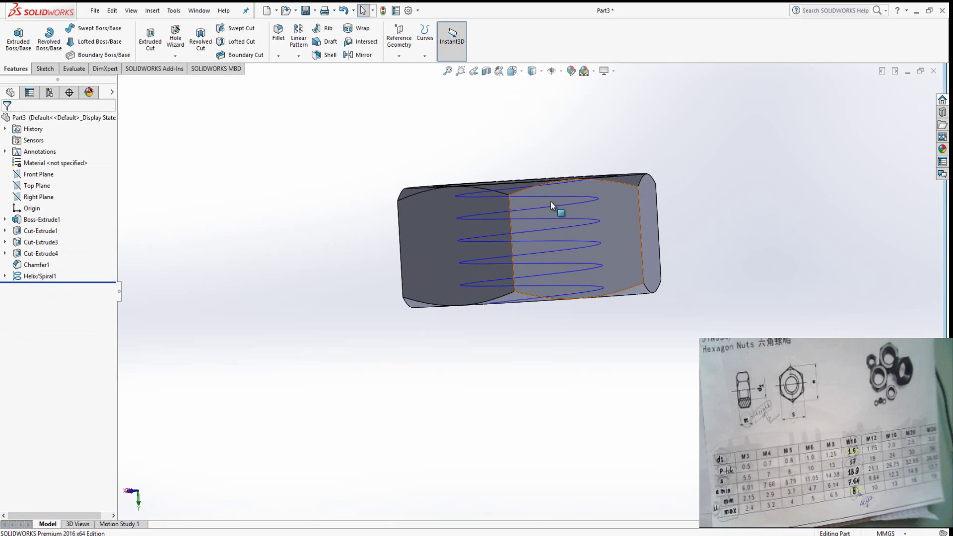
Step: Start a new sketch on the Right Plane for the thread profile
middle_drag(316, 195, 412, 223)
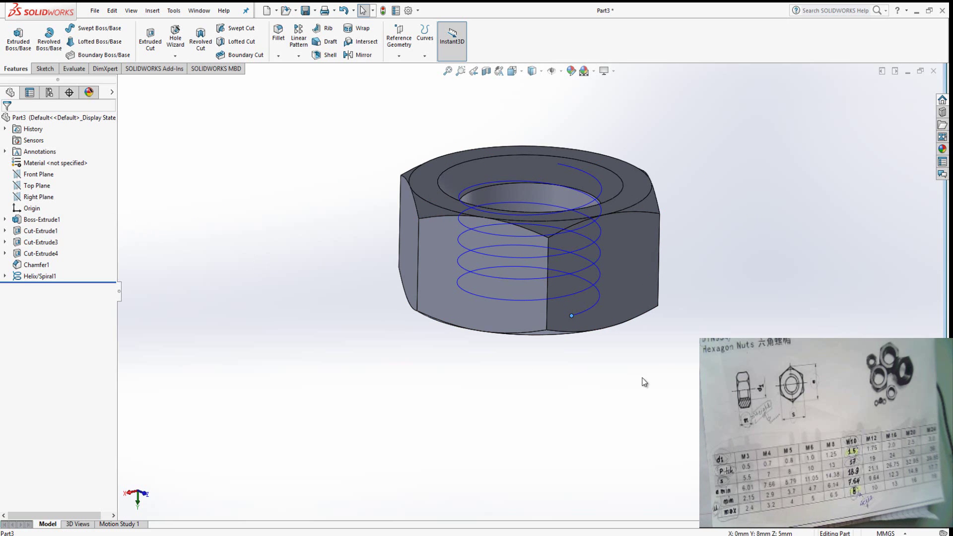
scroll(547, 256, down, 3)
scroll(547, 256, down, 5)
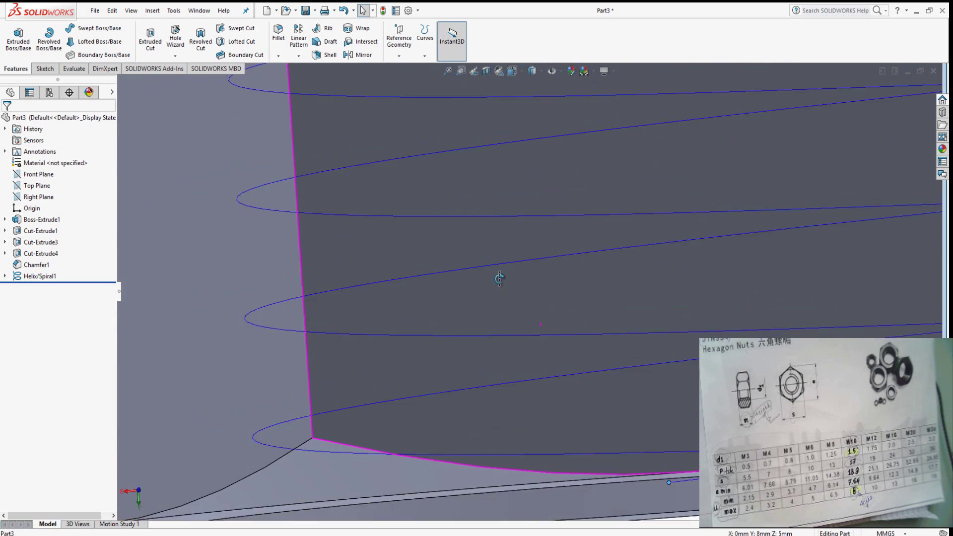
middle_drag(471, 286, 472, 312)
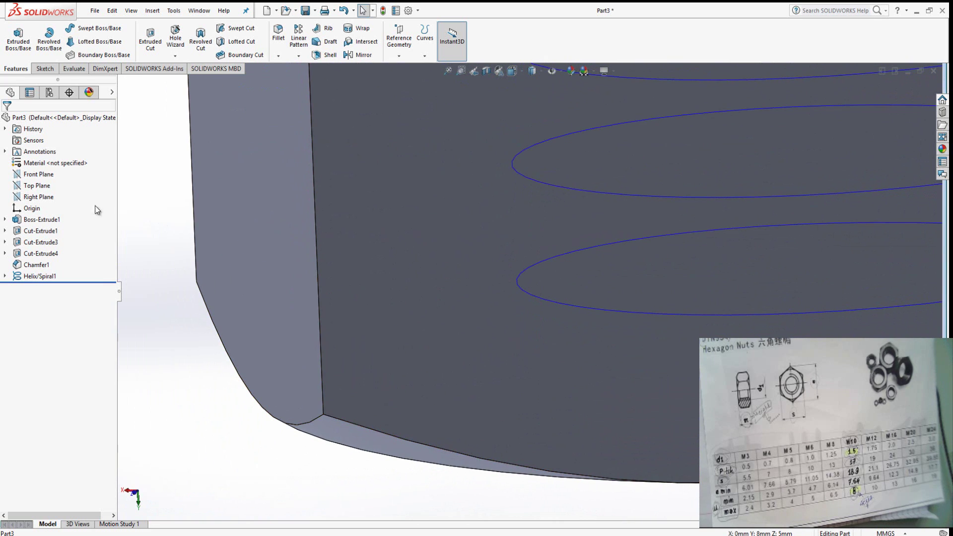
middle_drag(409, 294, 512, 312)
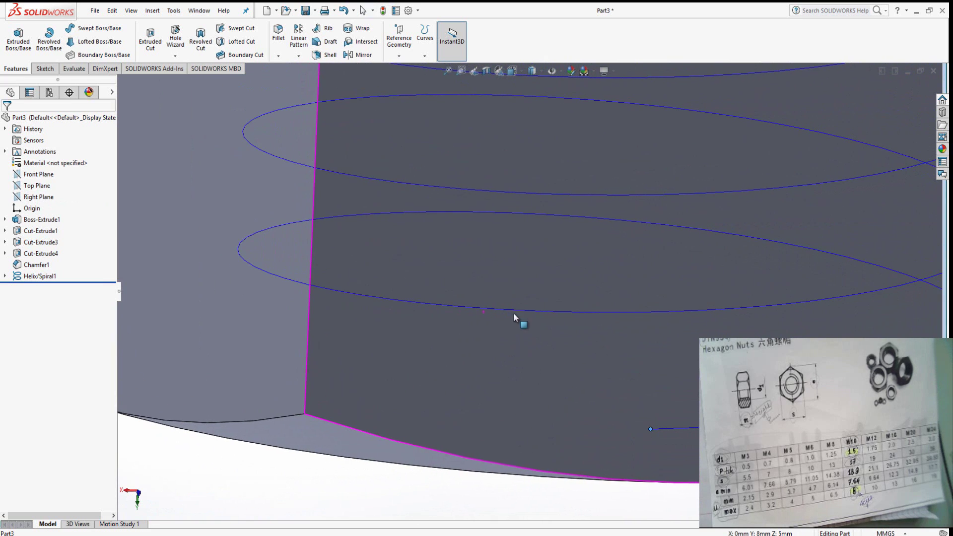
click(39, 199)
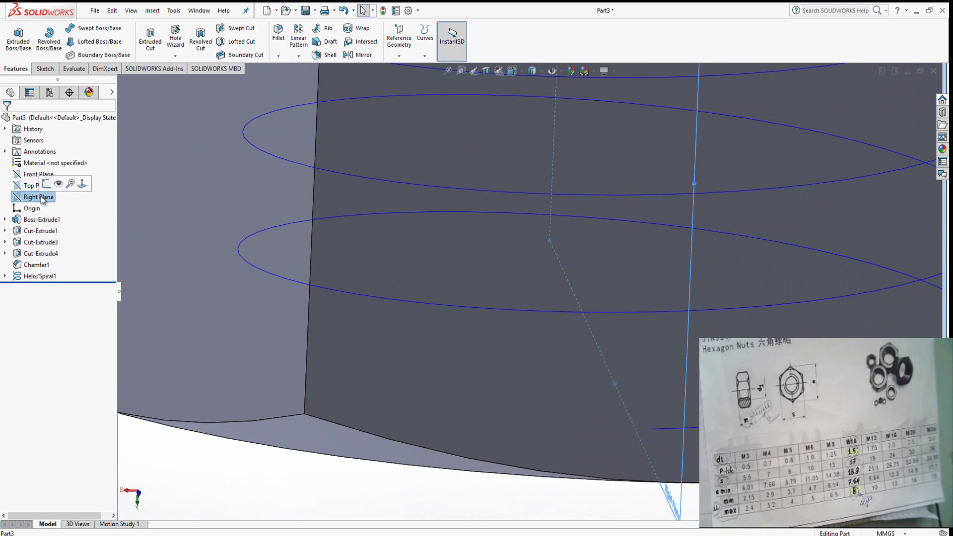
click(47, 184)
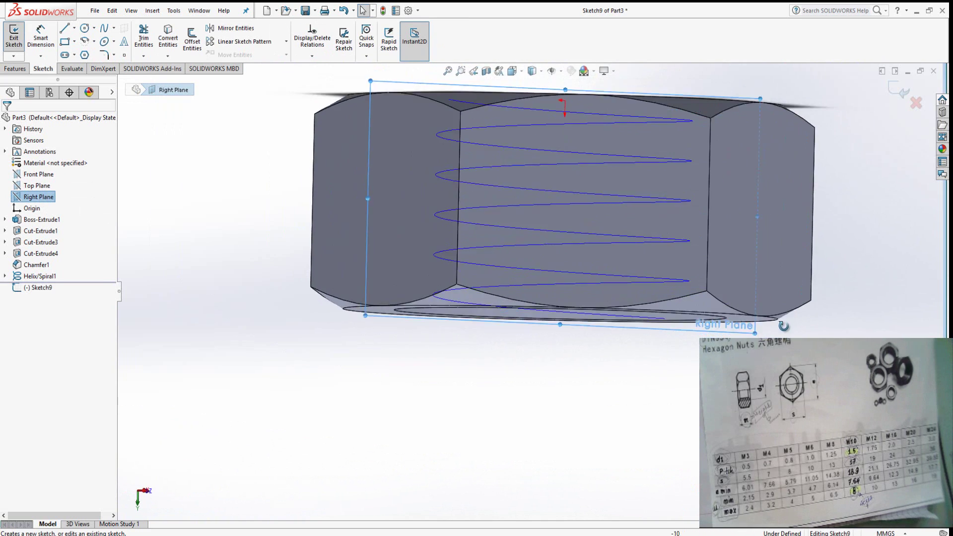
Step: Sketch a three-sided polygon beside the helix's lower end, about 1.4 mm from centre to vertex, with one vertex pointing away from the helix
scroll(702, 313, down, 5)
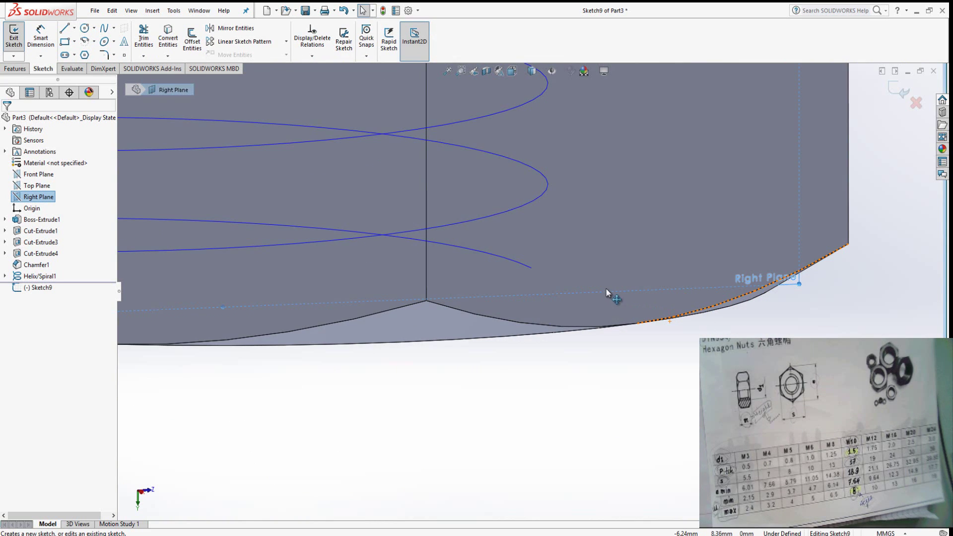
scroll(610, 293, down, 3)
scroll(596, 278, up, 6)
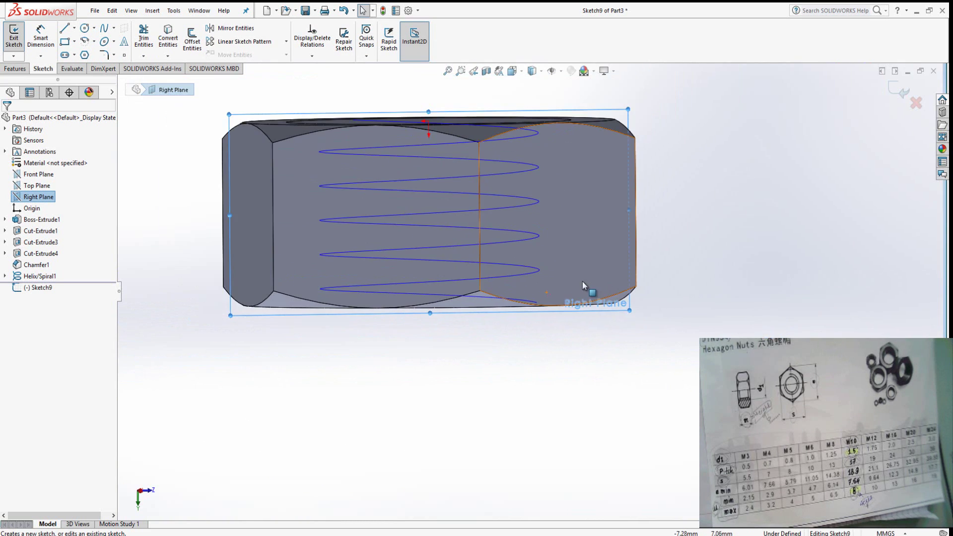
scroll(571, 291, down, 5)
scroll(572, 297, up, 6)
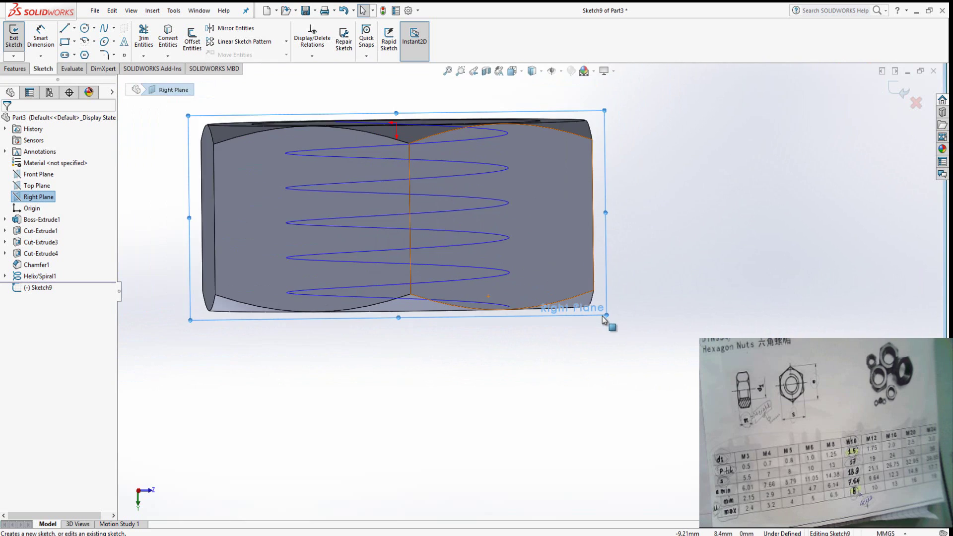
scroll(596, 320, down, 5)
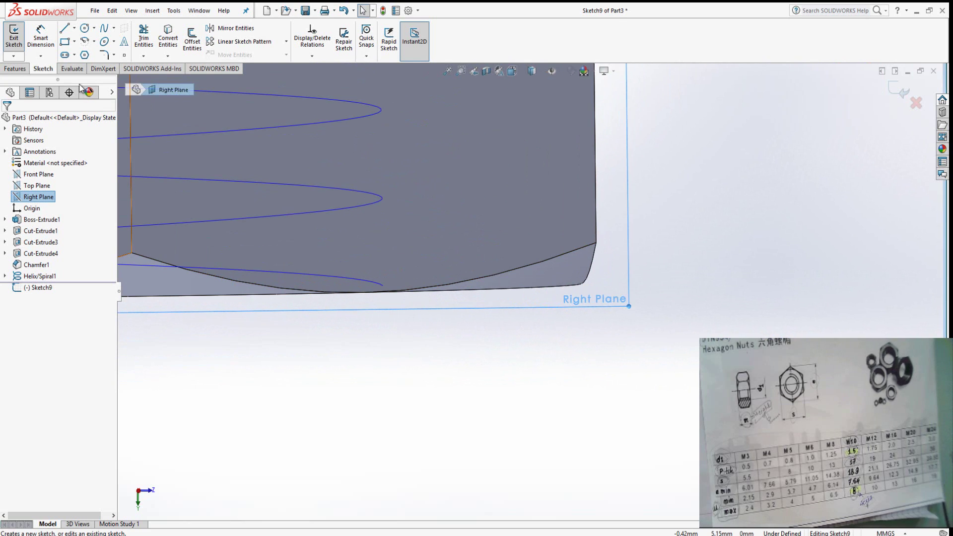
click(84, 55)
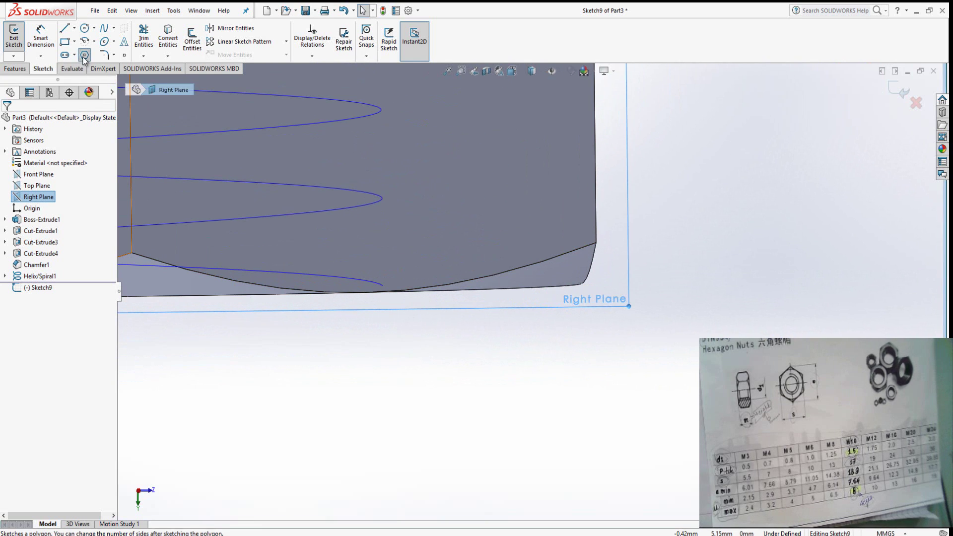
click(18, 181)
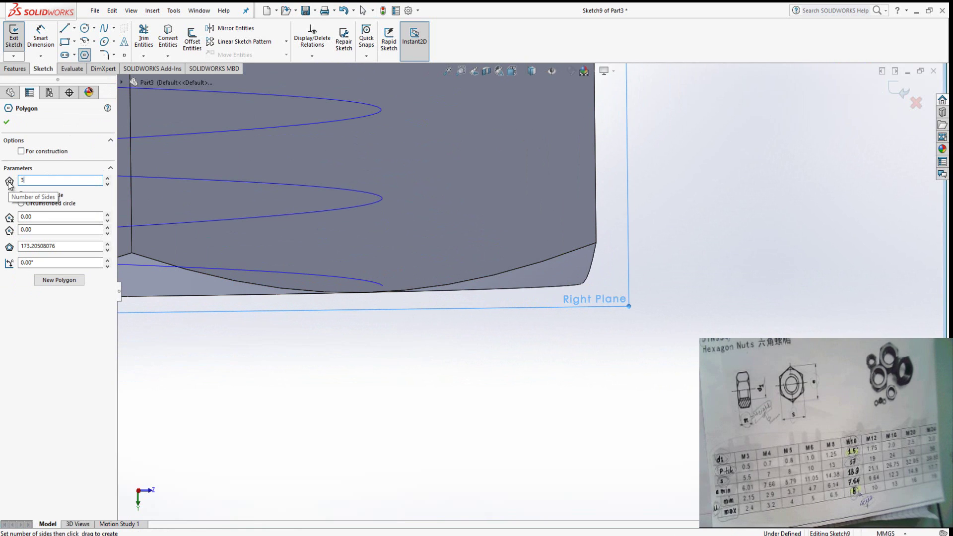
click(7, 122)
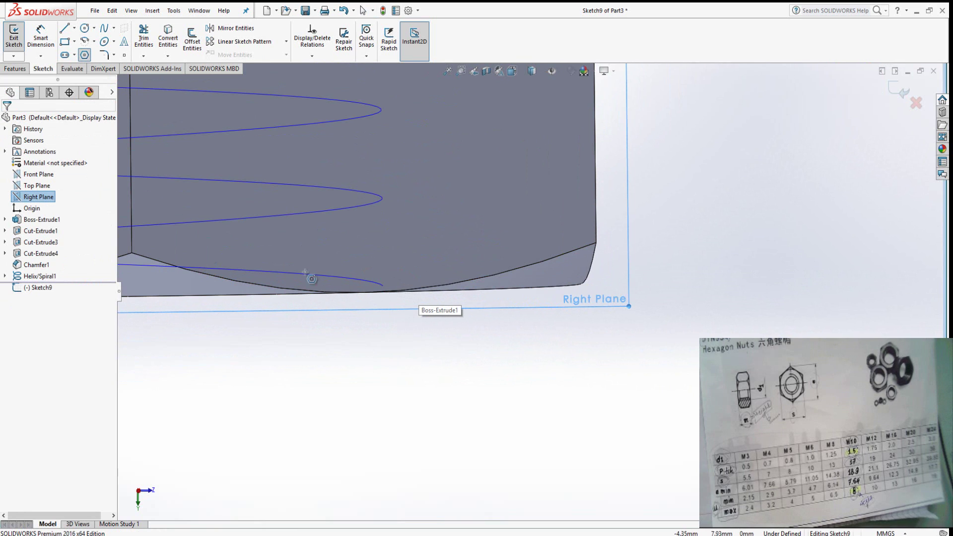
click(424, 293)
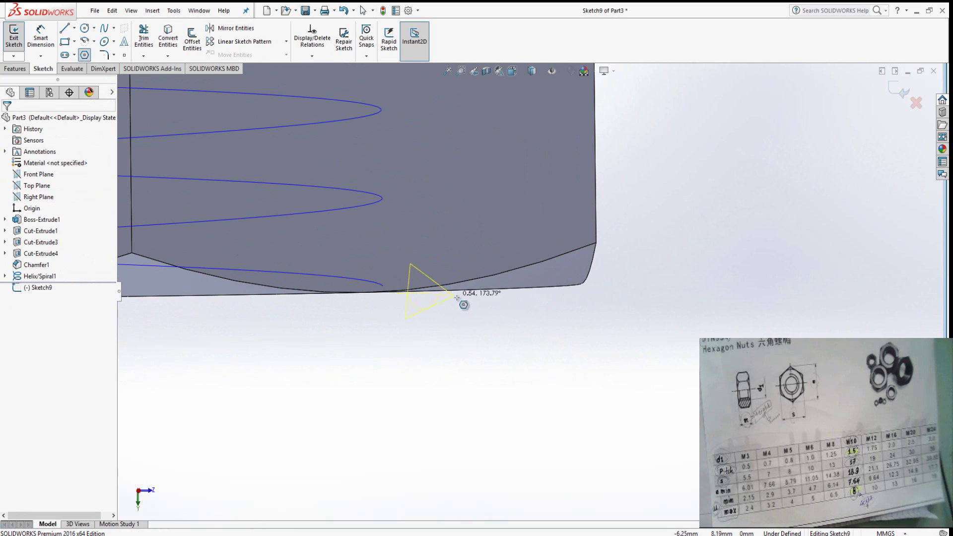
click(502, 292)
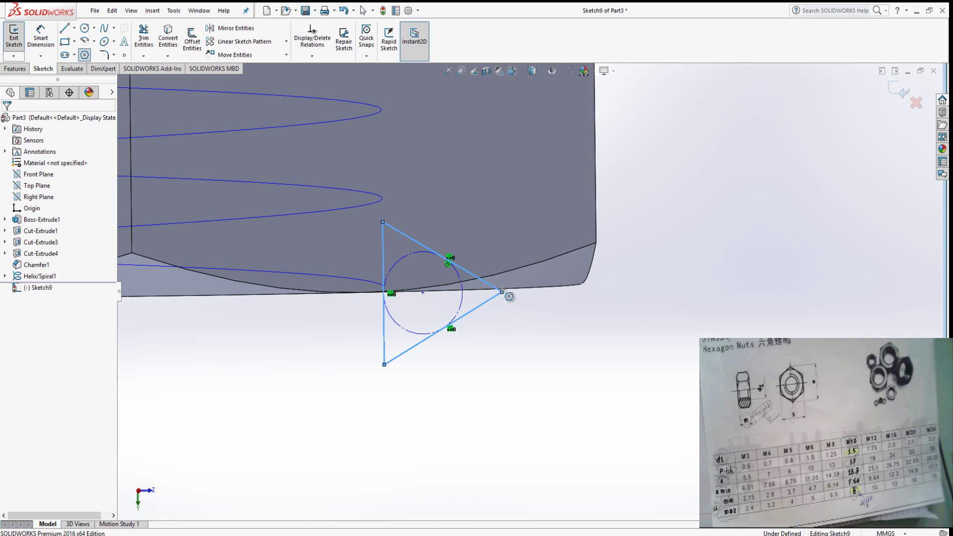
Step: Draw a horizontal centerline from the triangle's outward-pointing vertex to its centre
click(75, 30)
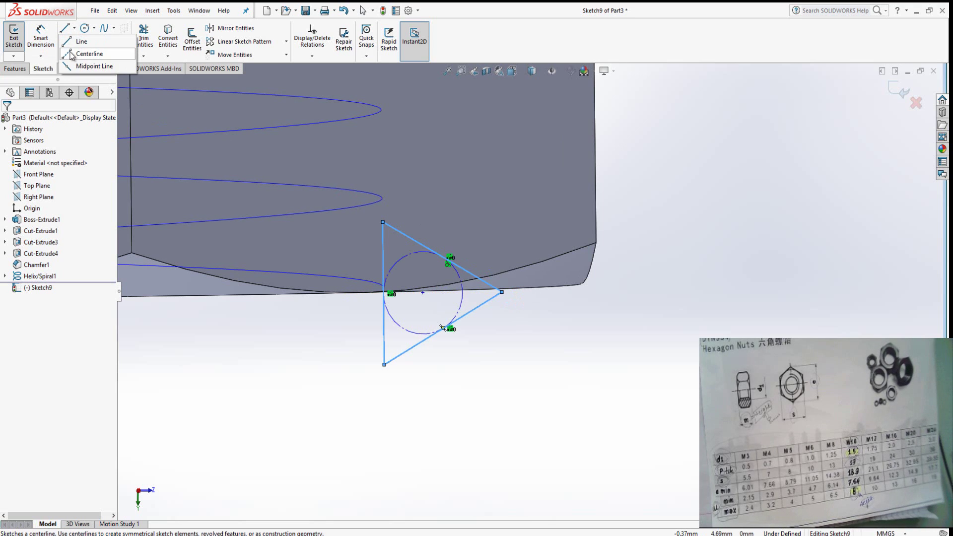
click(82, 54)
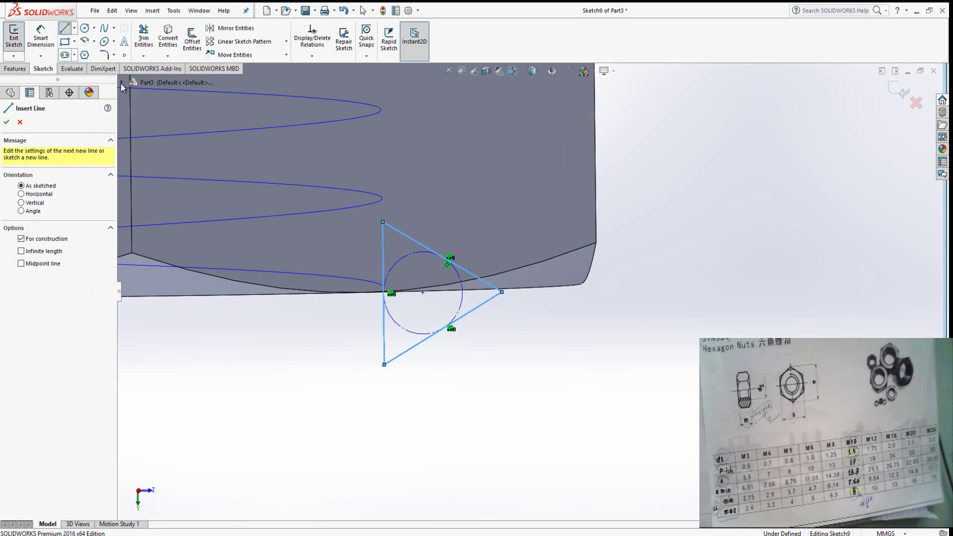
click(500, 292)
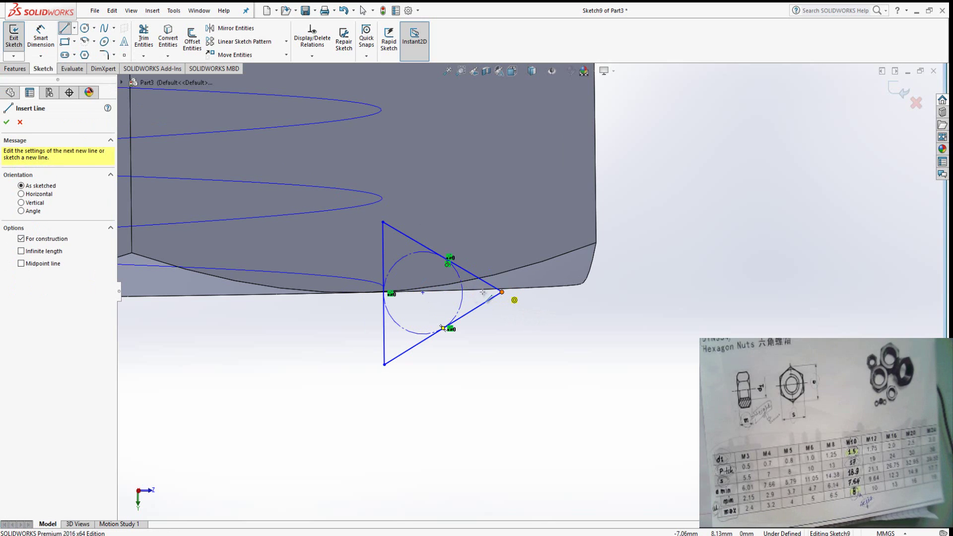
click(423, 293)
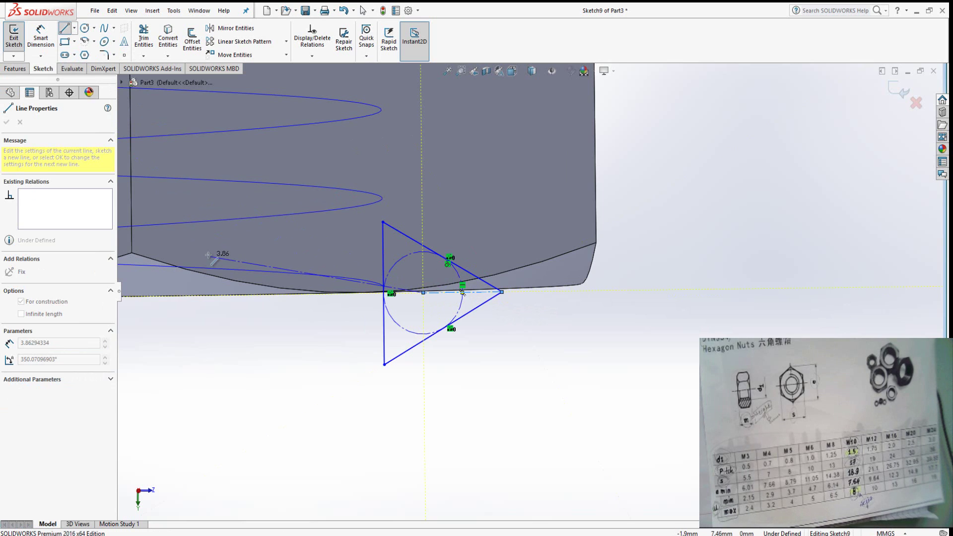
key(Escape)
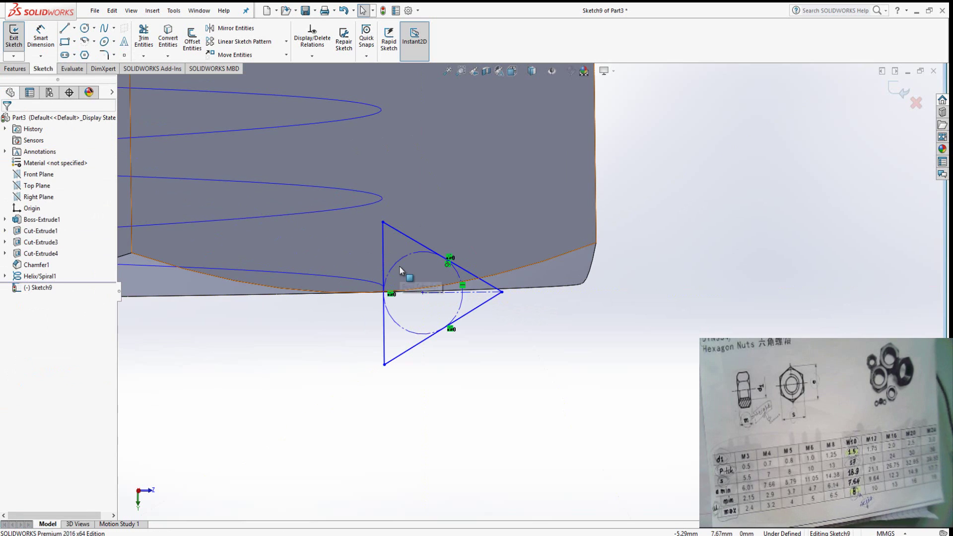
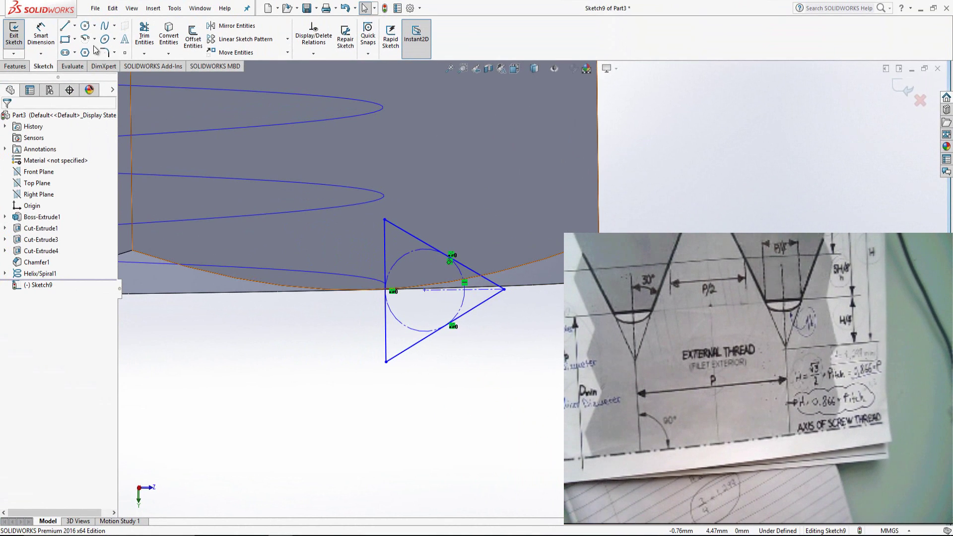
Step: Dimension the horizontal centerline inside the triangle with the expression 3/4*1.299 mm
click(41, 34)
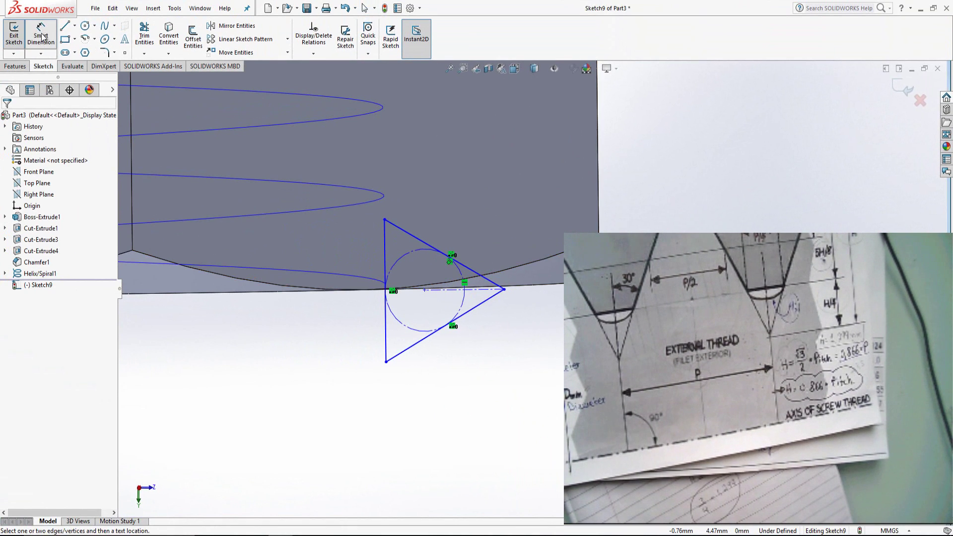
click(476, 288)
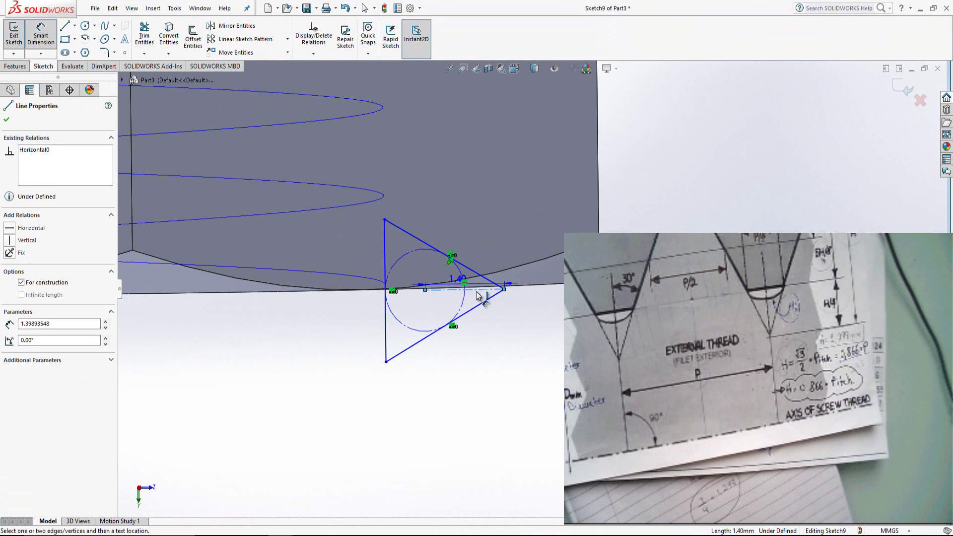
click(480, 346)
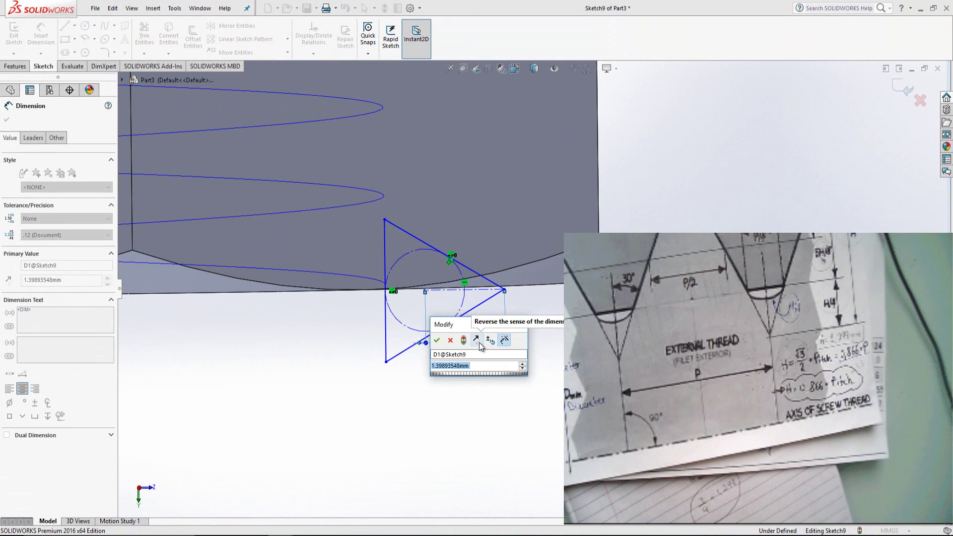
text(3/4*)
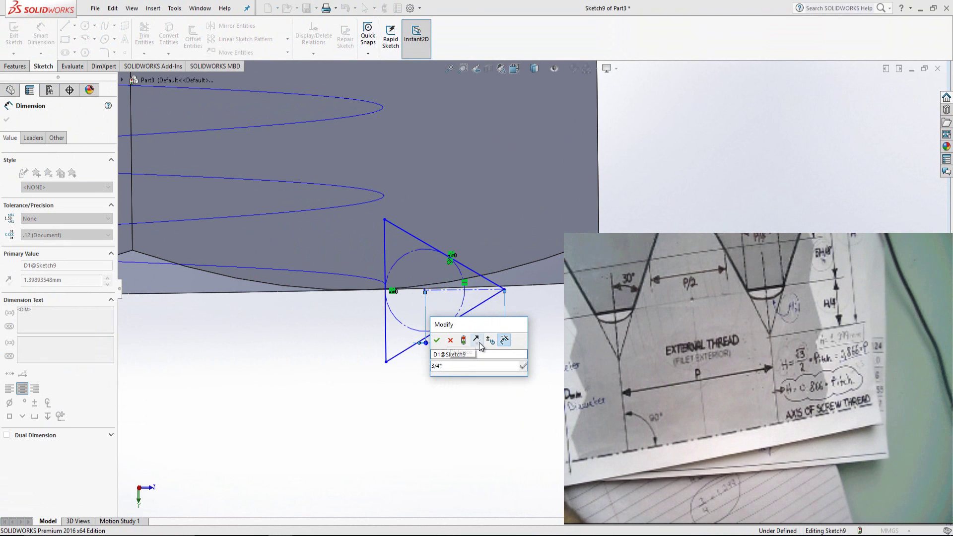
text(1.299)
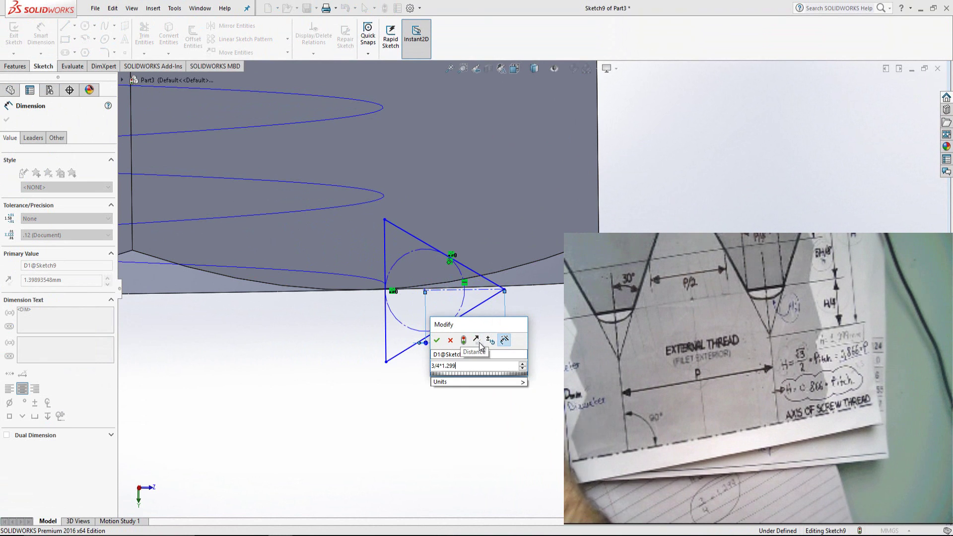
key(Return)
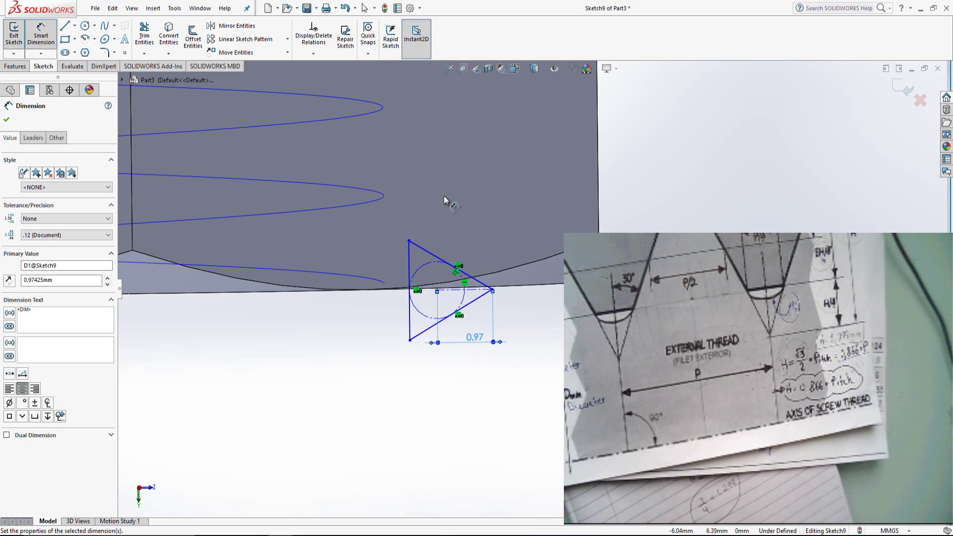
key(Escape)
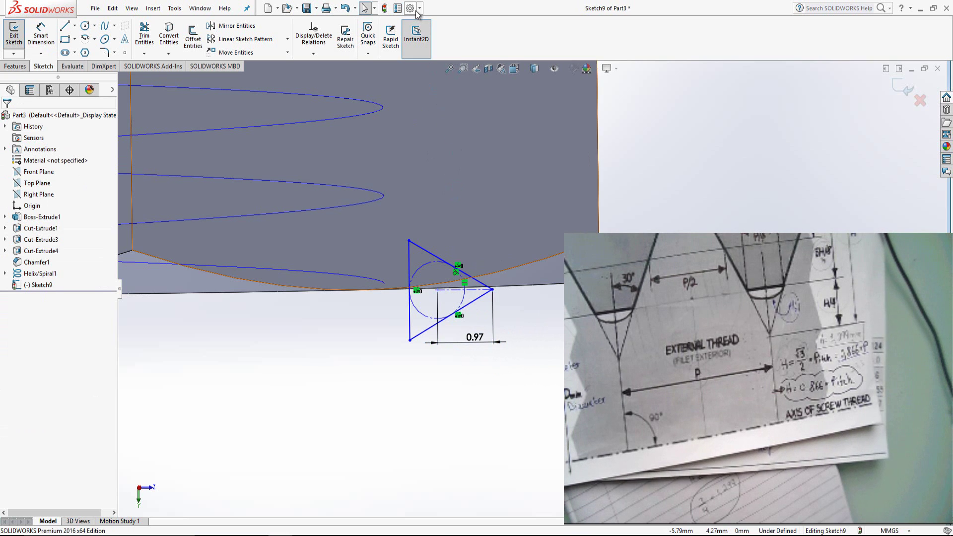
Step: Set the document's primary and dual dimension precision to eight decimal places (.12345678)
click(411, 9)
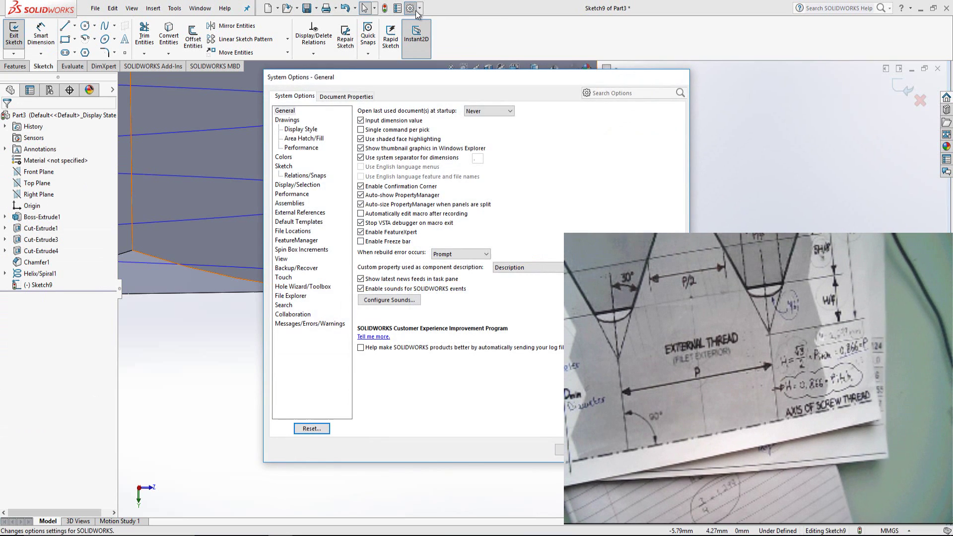
click(341, 99)
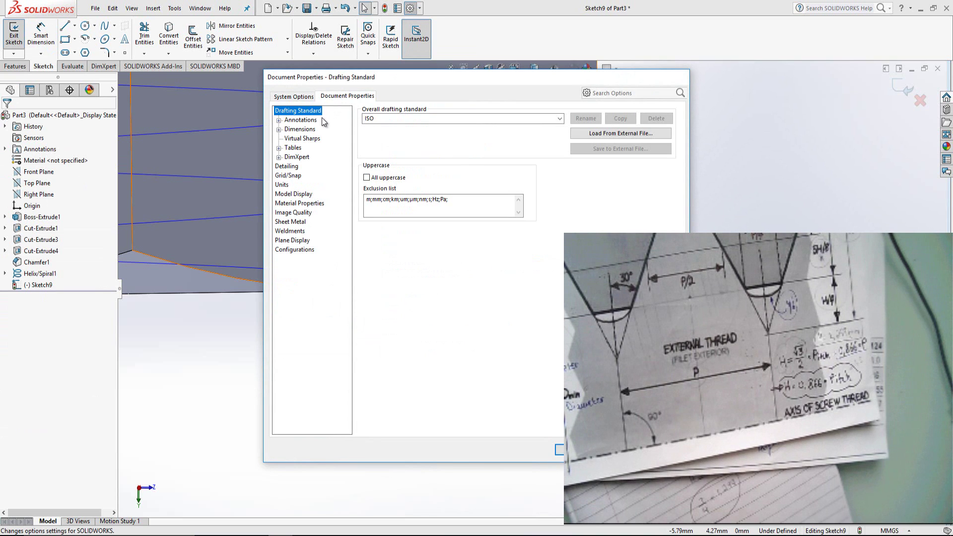
click(308, 131)
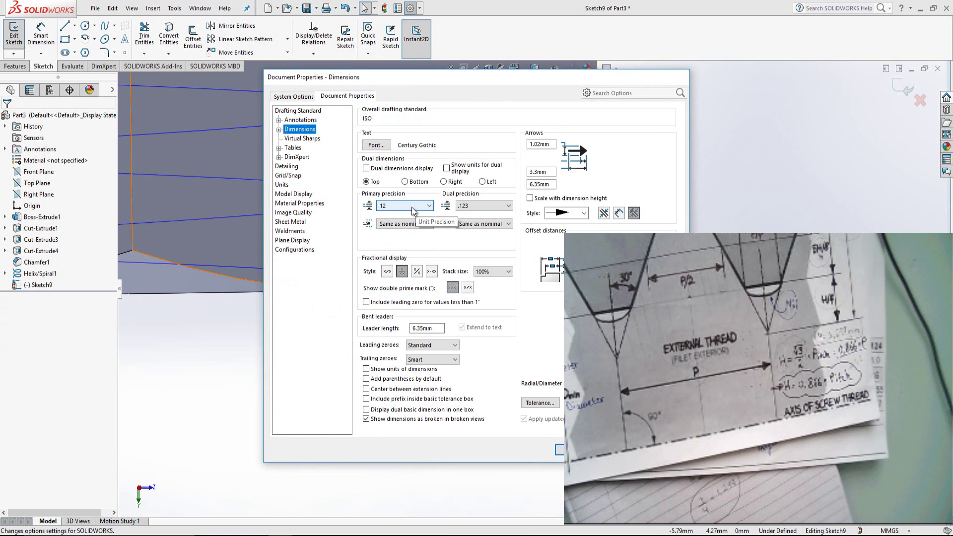
click(386, 207)
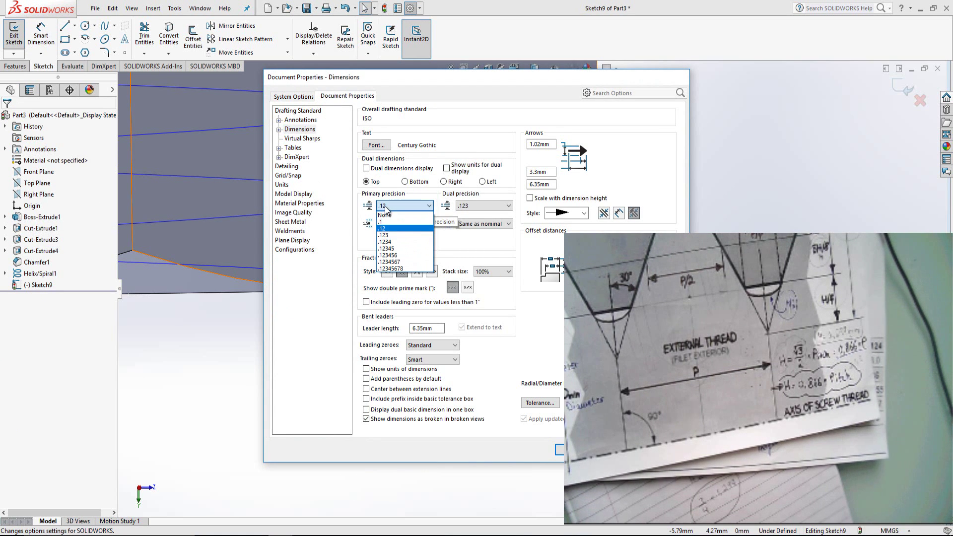
click(402, 268)
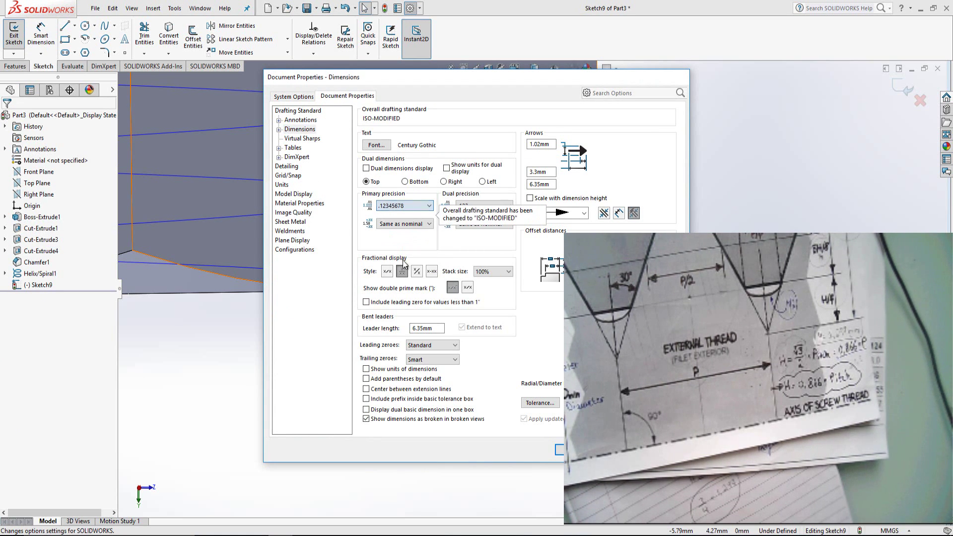
click(470, 206)
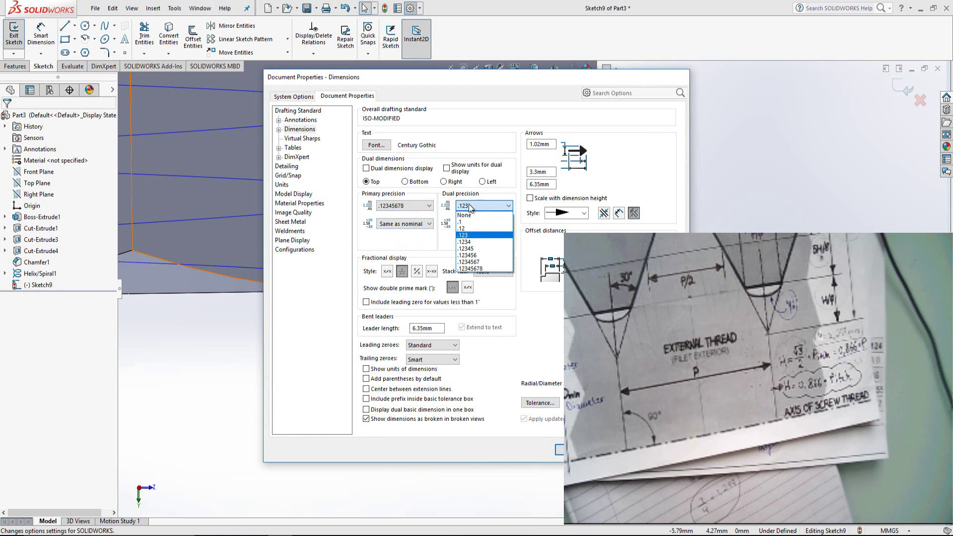
click(479, 269)
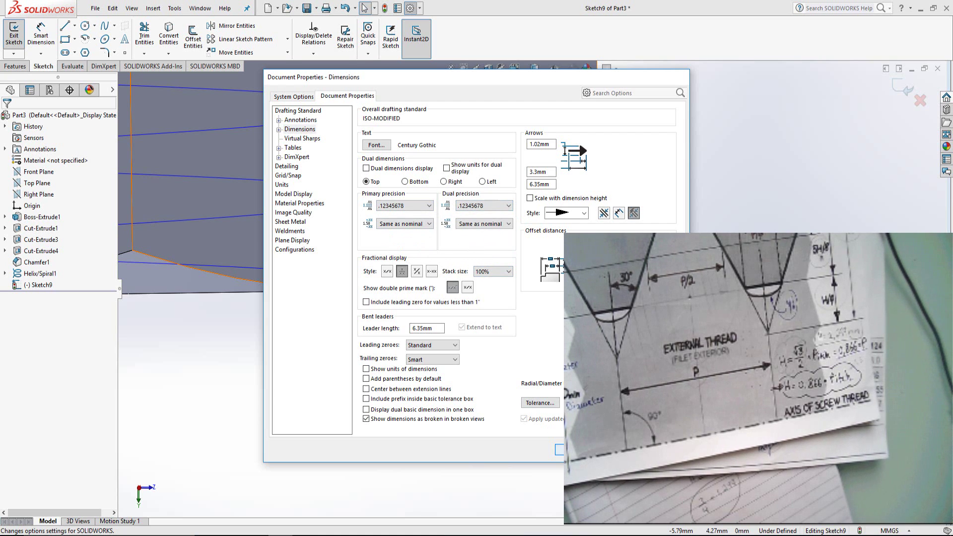
click(559, 450)
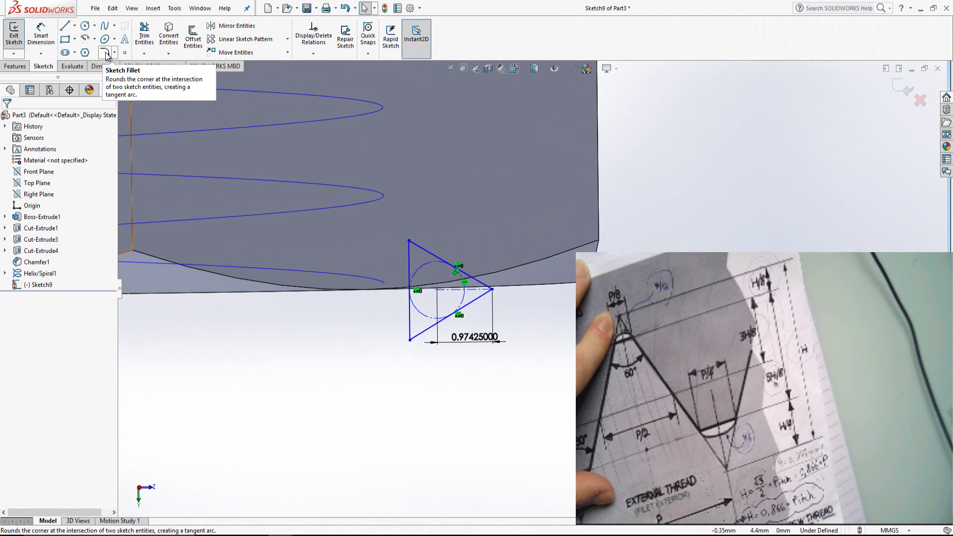
Step: Round the triangle's outward-pointing vertex with a 0.10825 mm sketch fillet
click(106, 53)
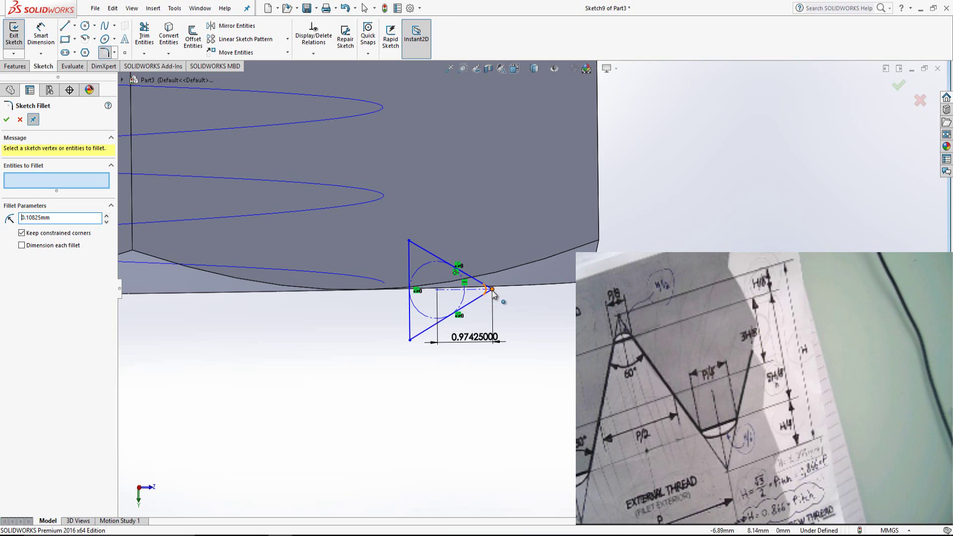
scroll(492, 290, up, 1)
scroll(492, 291, down, 6)
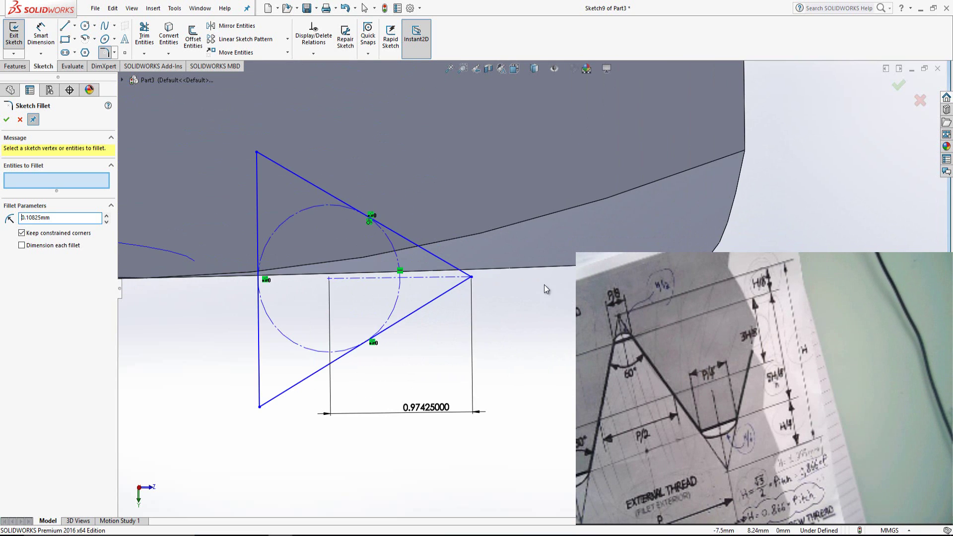
click(471, 278)
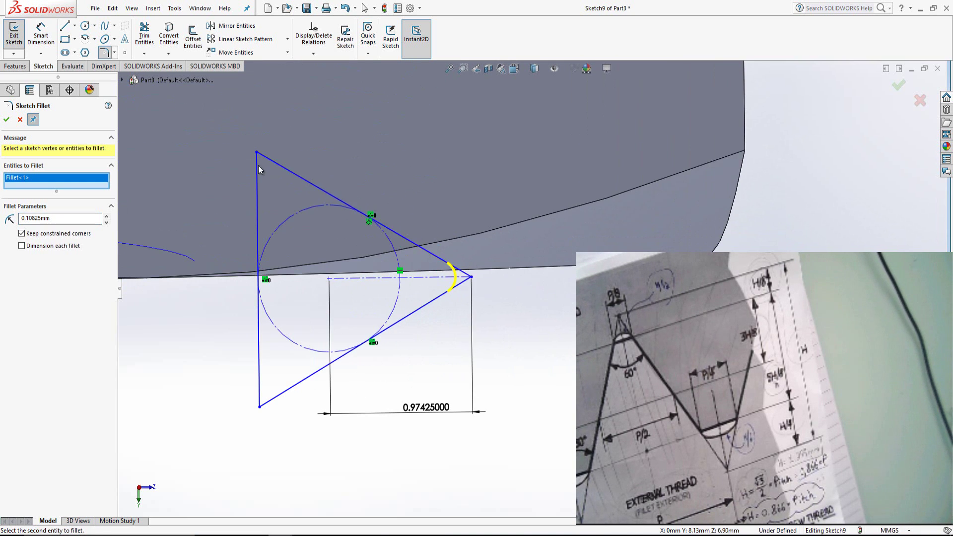
click(6, 120)
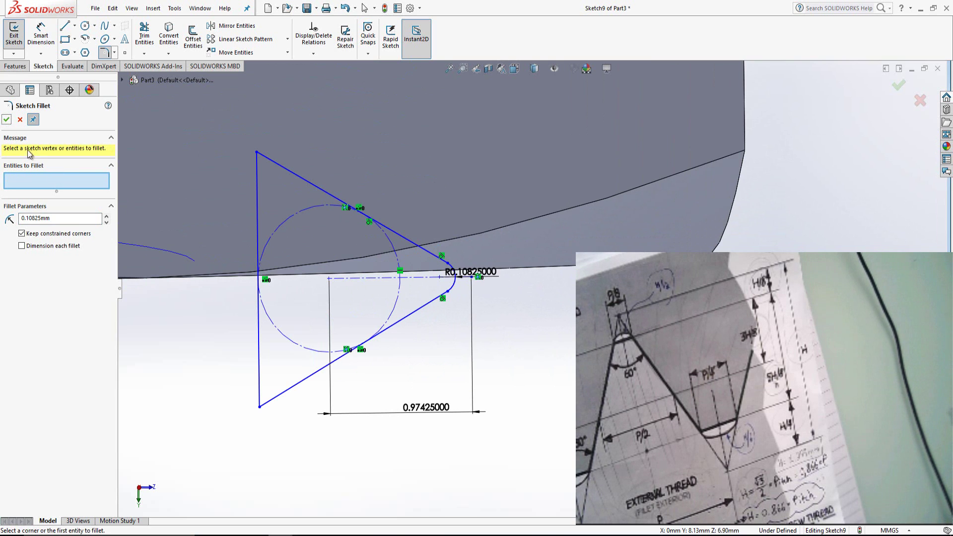
click(6, 120)
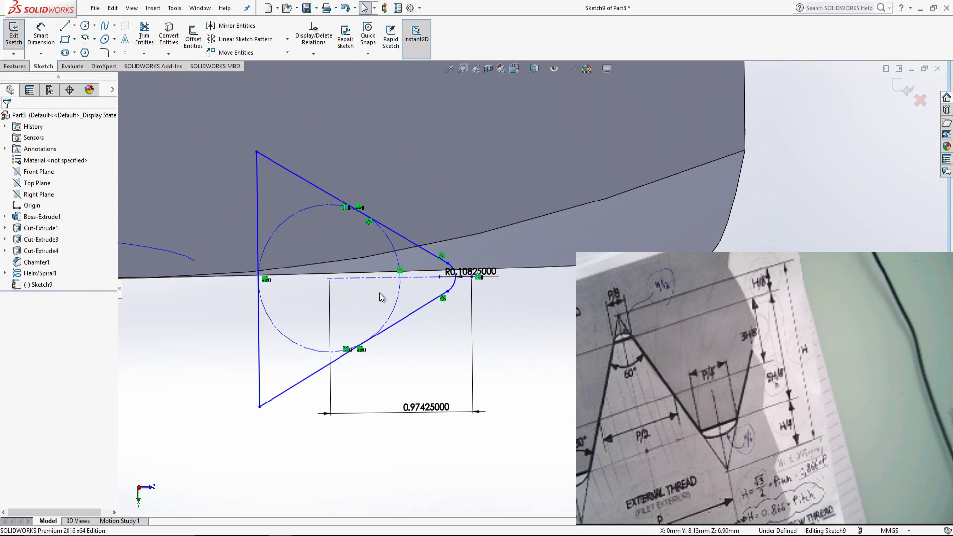
Step: Move the triangular profile towards the helix, add a Pierce relation between its centre point and the helix, and exit the sketch
scroll(382, 296, up, 3)
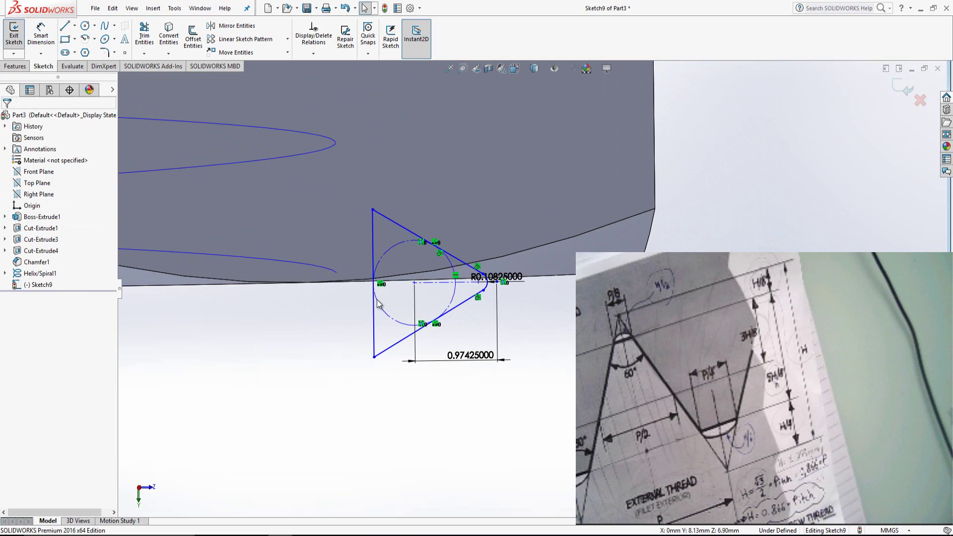
click(414, 282)
mouse_move(413, 282)
mouse_down()
mouse_move(365, 296)
mouse_move(350, 272)
mouse_move(360, 295)
mouse_move(365, 281)
mouse_move(330, 275)
mouse_move(361, 271)
mouse_up()
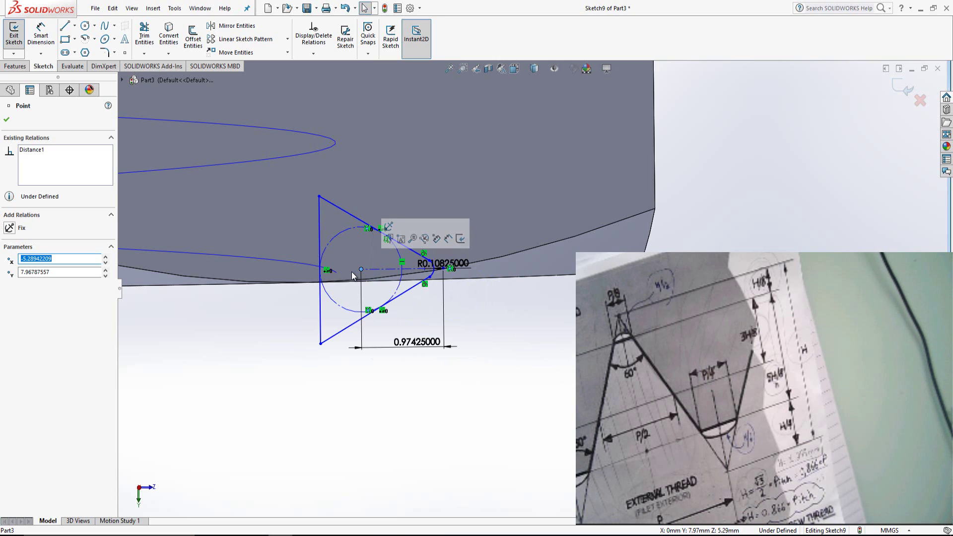
ctrl+click(304, 268)
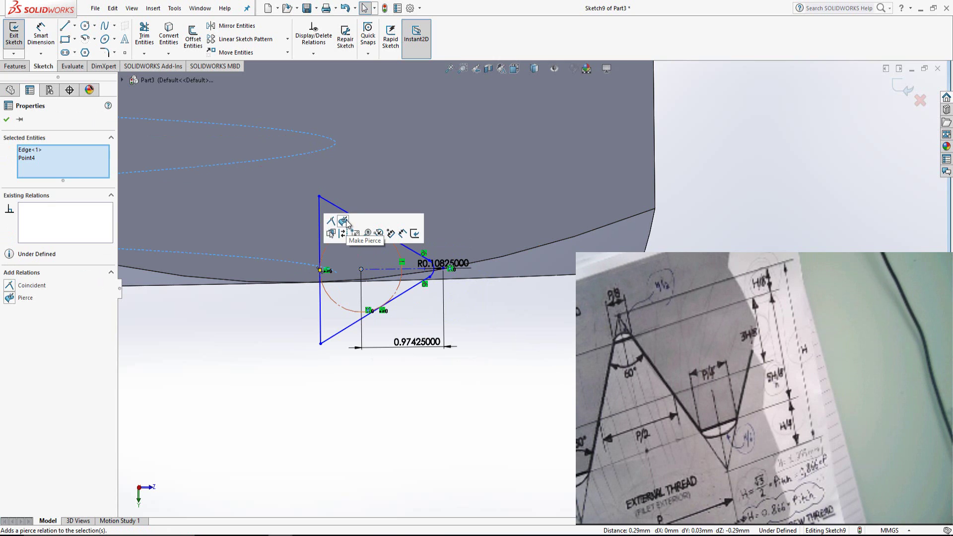
click(343, 221)
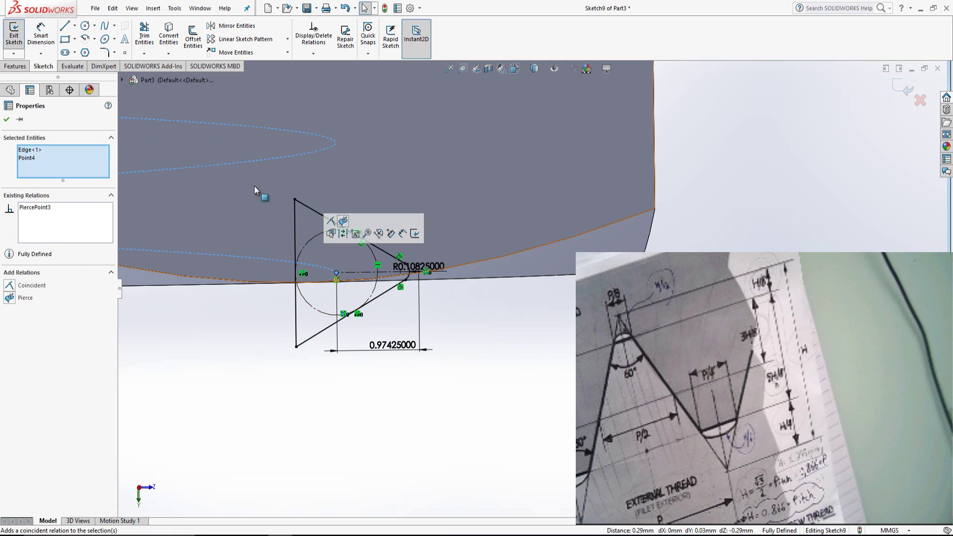
click(14, 34)
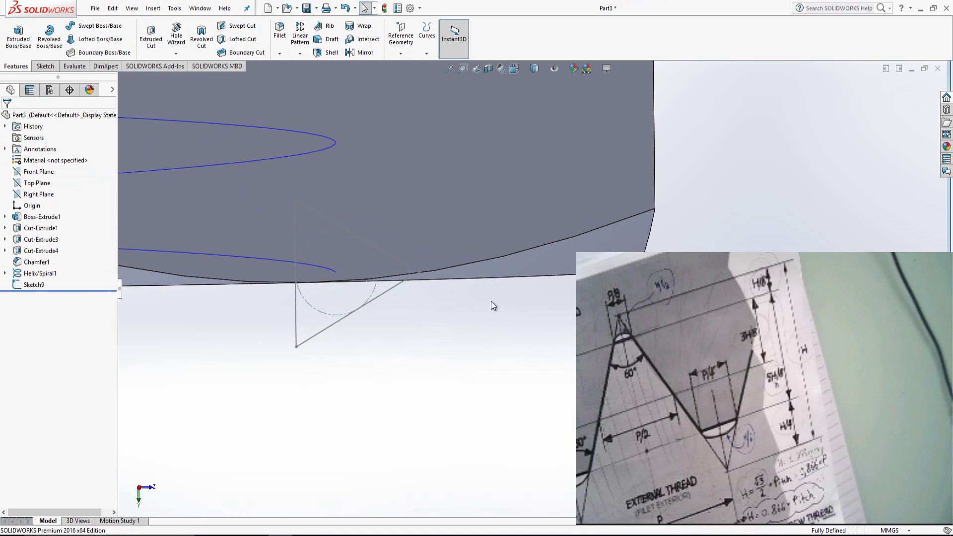
Step: Create a swept cut through the nut with the rounded triangle sketch as profile and the helix as path
scroll(491, 301, up, 5)
scroll(397, 223, up, 3)
scroll(477, 219, down, 1)
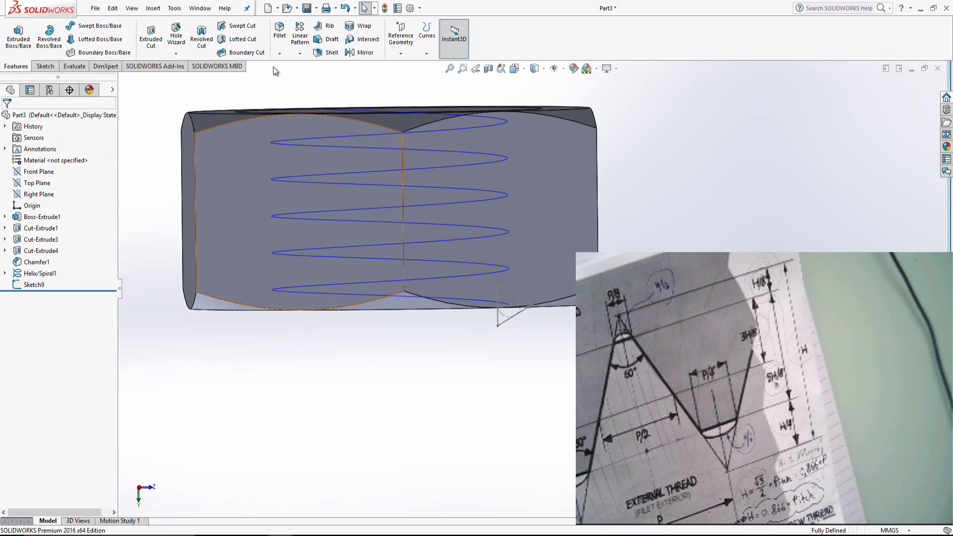
click(237, 28)
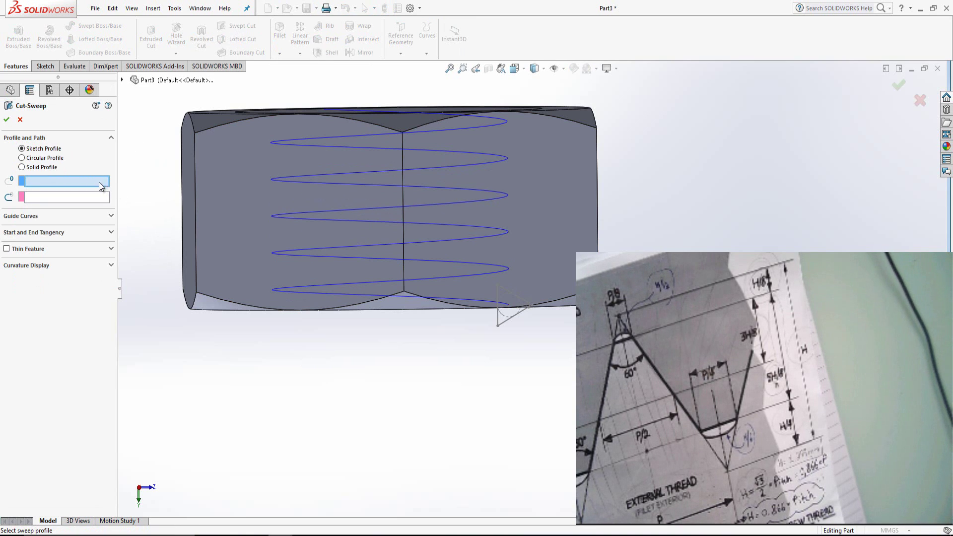
click(510, 290)
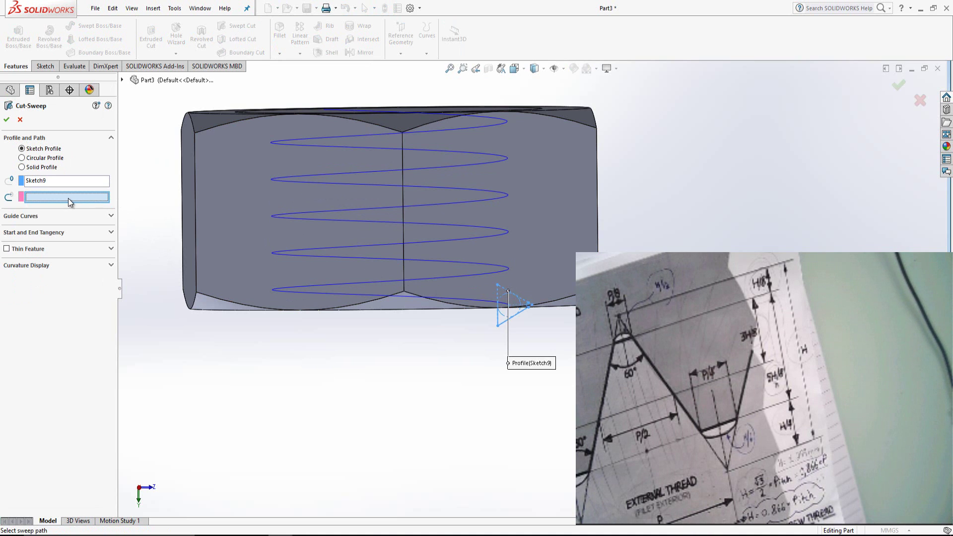
click(440, 168)
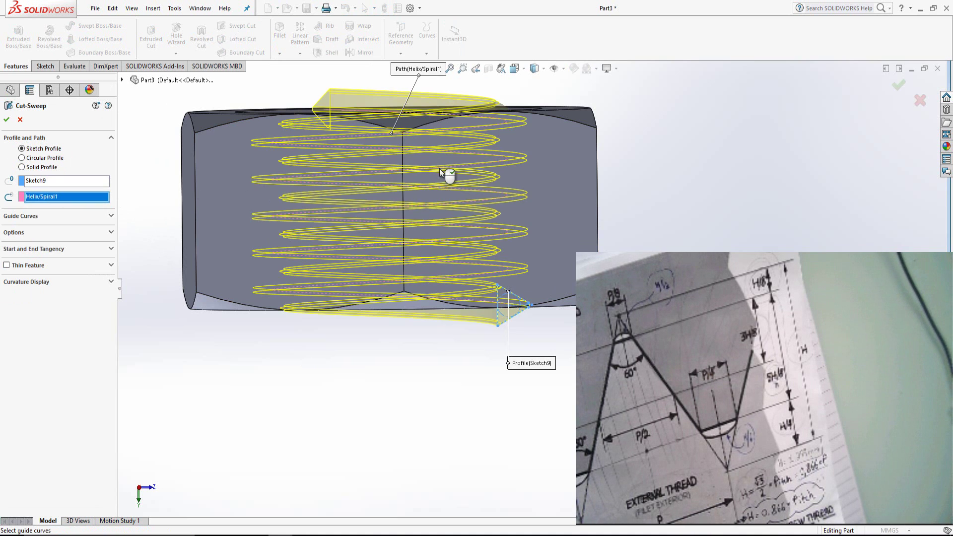
click(5, 121)
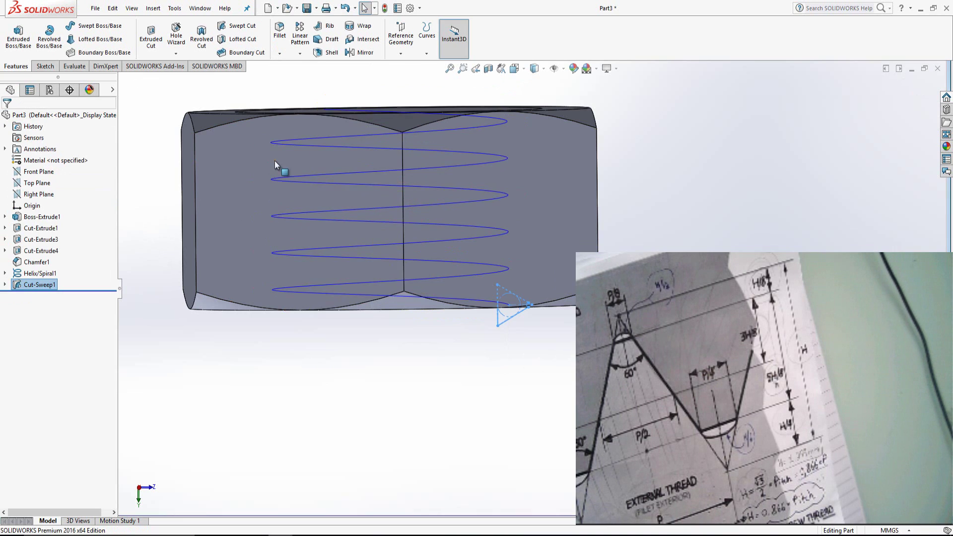
scroll(343, 200, up, 3)
middle_drag(343, 201, 451, 213)
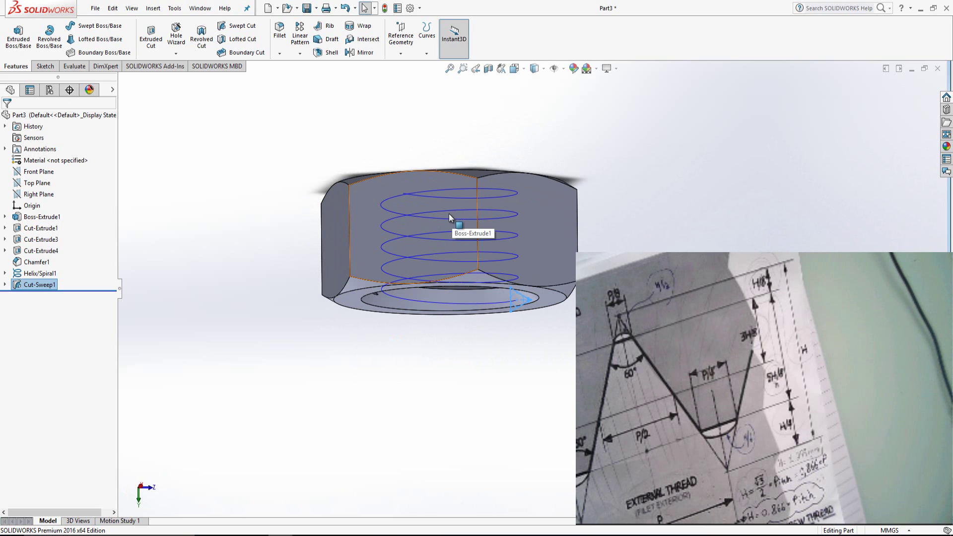
middle_drag(448, 218, 694, 155)
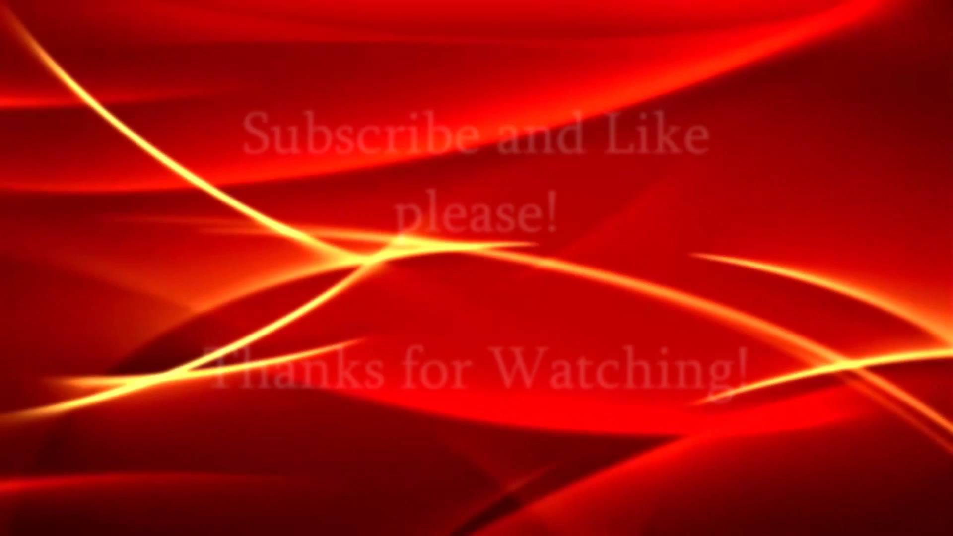